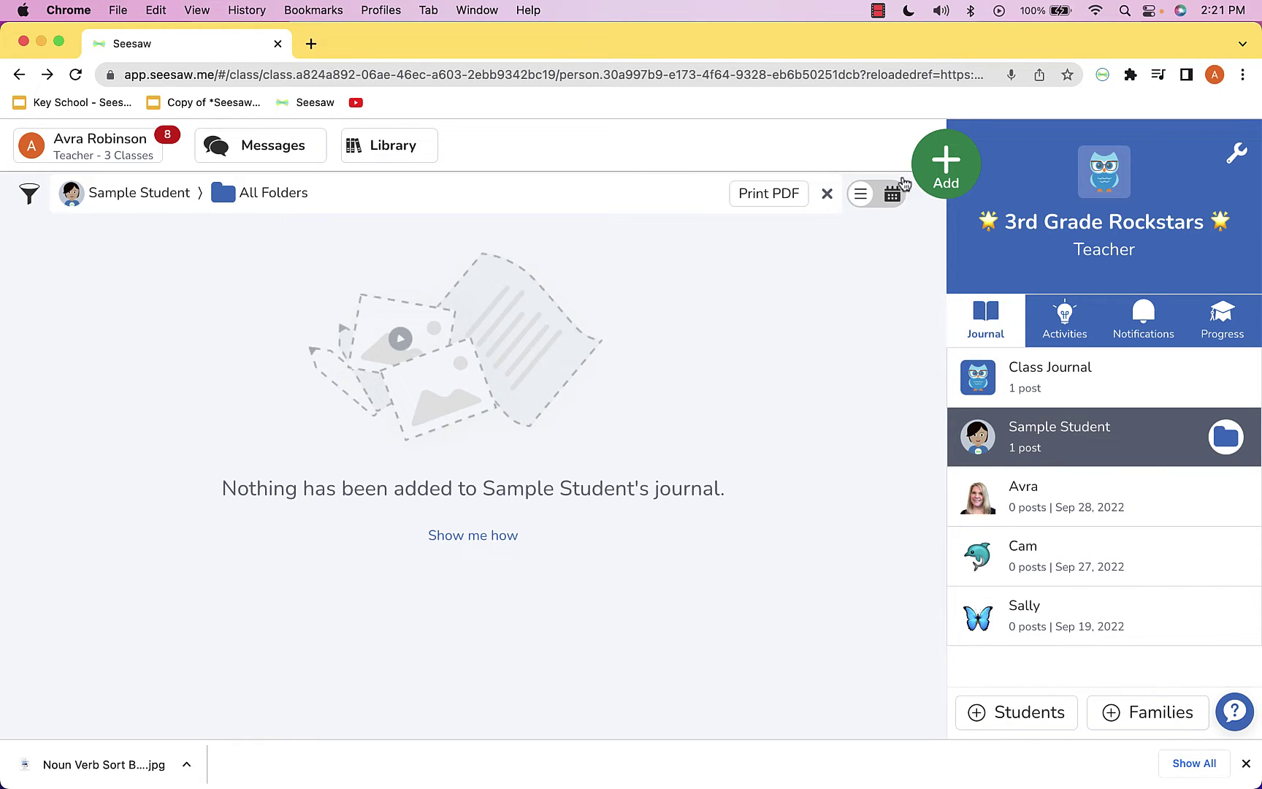
Choose Post Student Work from the green Add button's options
click(958, 174)
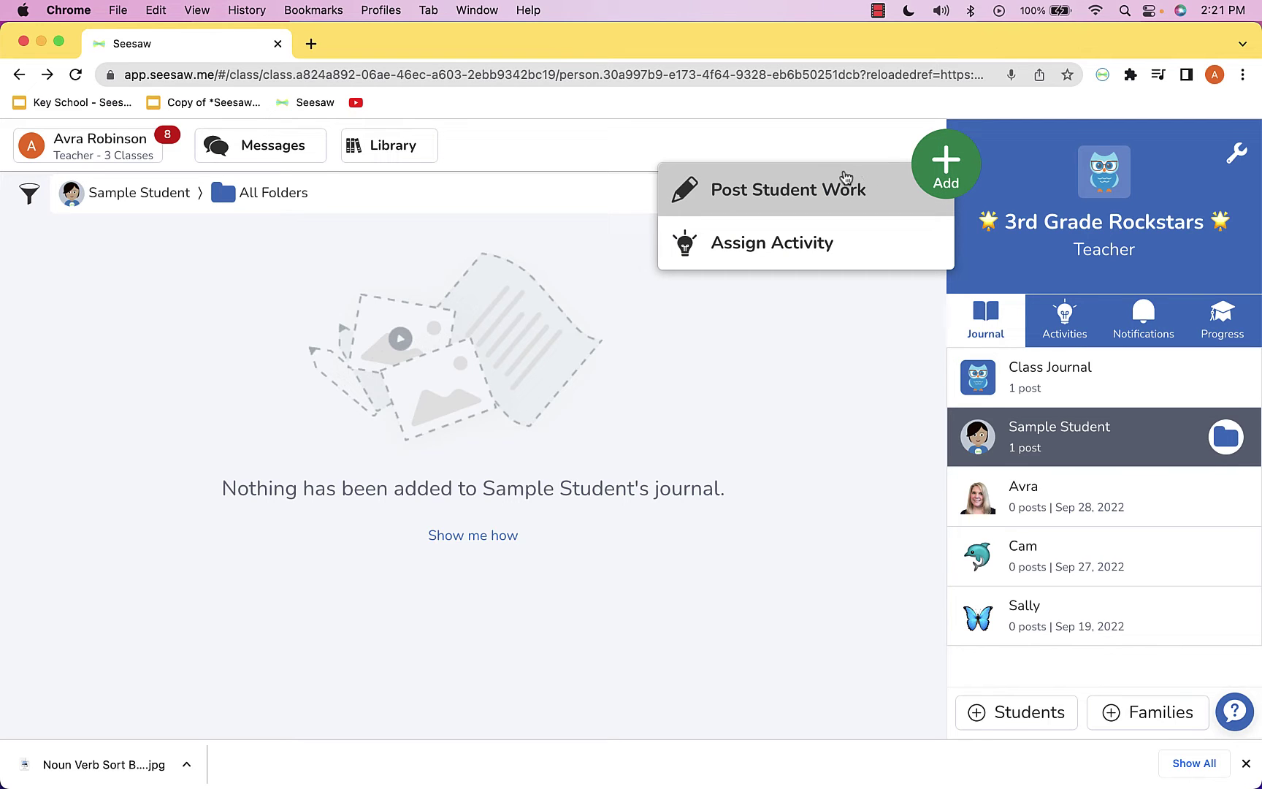
click(772, 198)
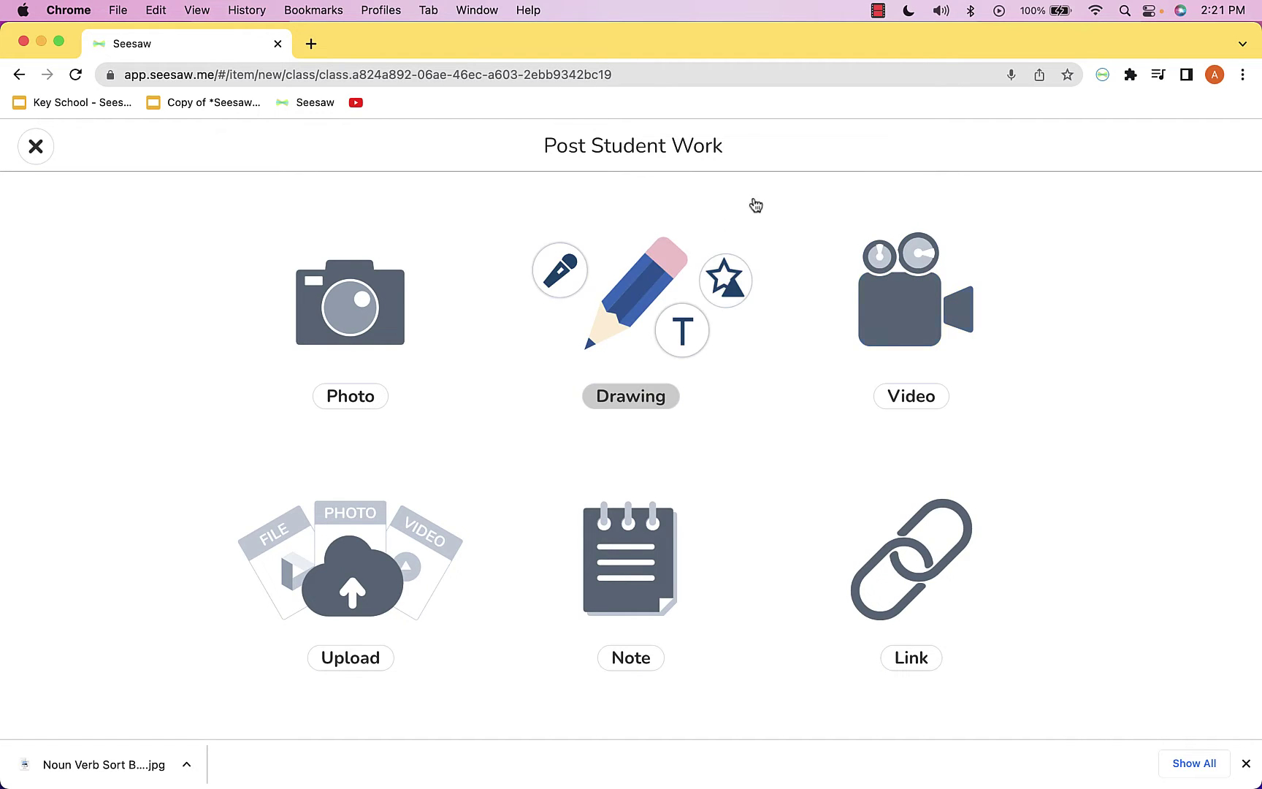
Pick Upload as the type of student work to post
click(324, 560)
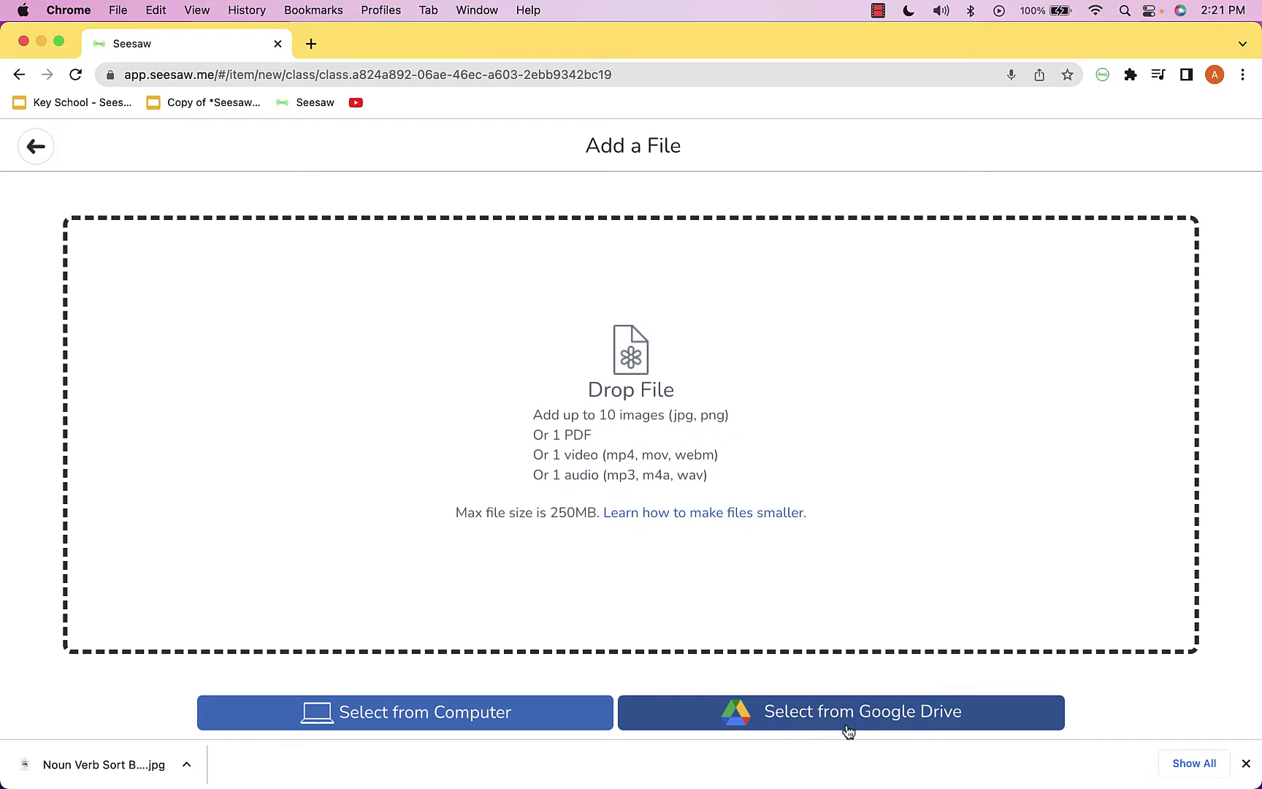
Select the ten orchard photos in Downloads, from 100_1612.JPG to the slide photo, and upload them
click(447, 714)
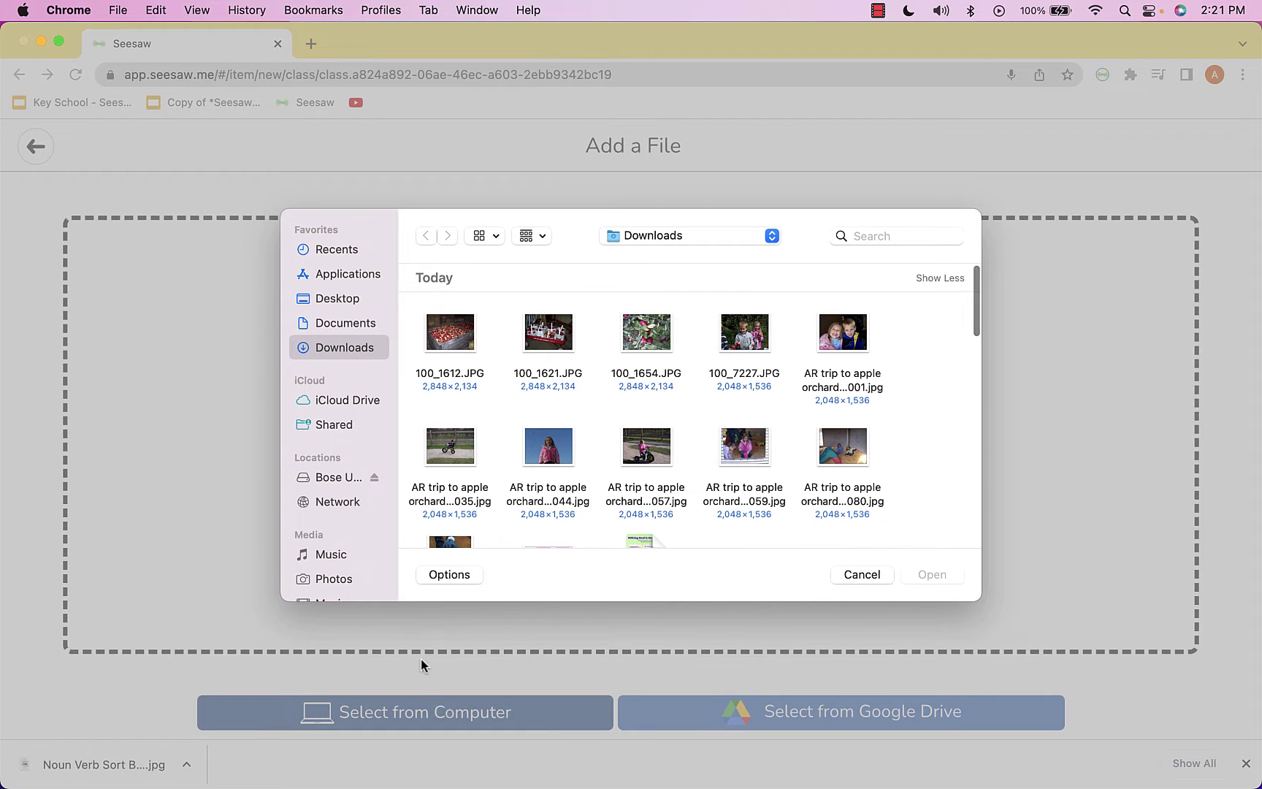
click(449, 340)
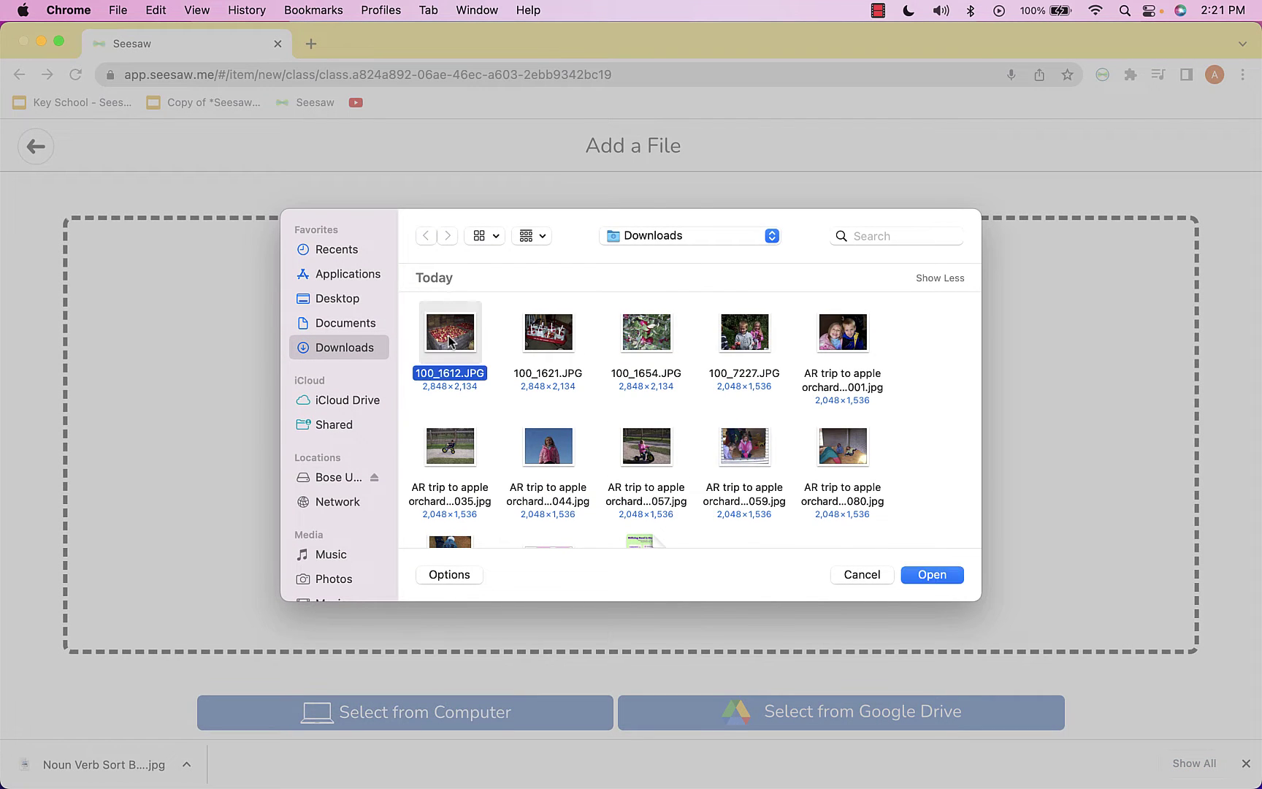
super+click(564, 347)
super+click(644, 349)
super+click(739, 355)
super+click(835, 352)
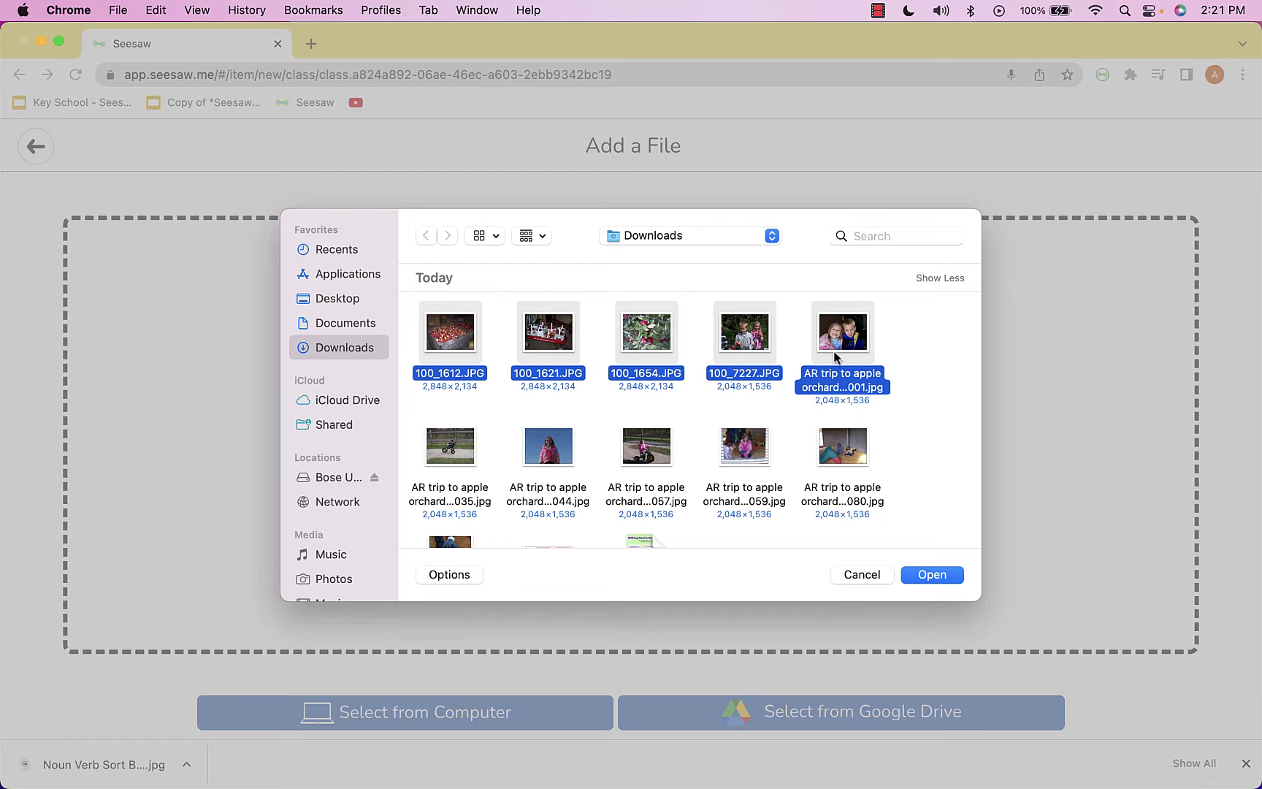
super+click(446, 436)
super+click(542, 448)
super+click(659, 455)
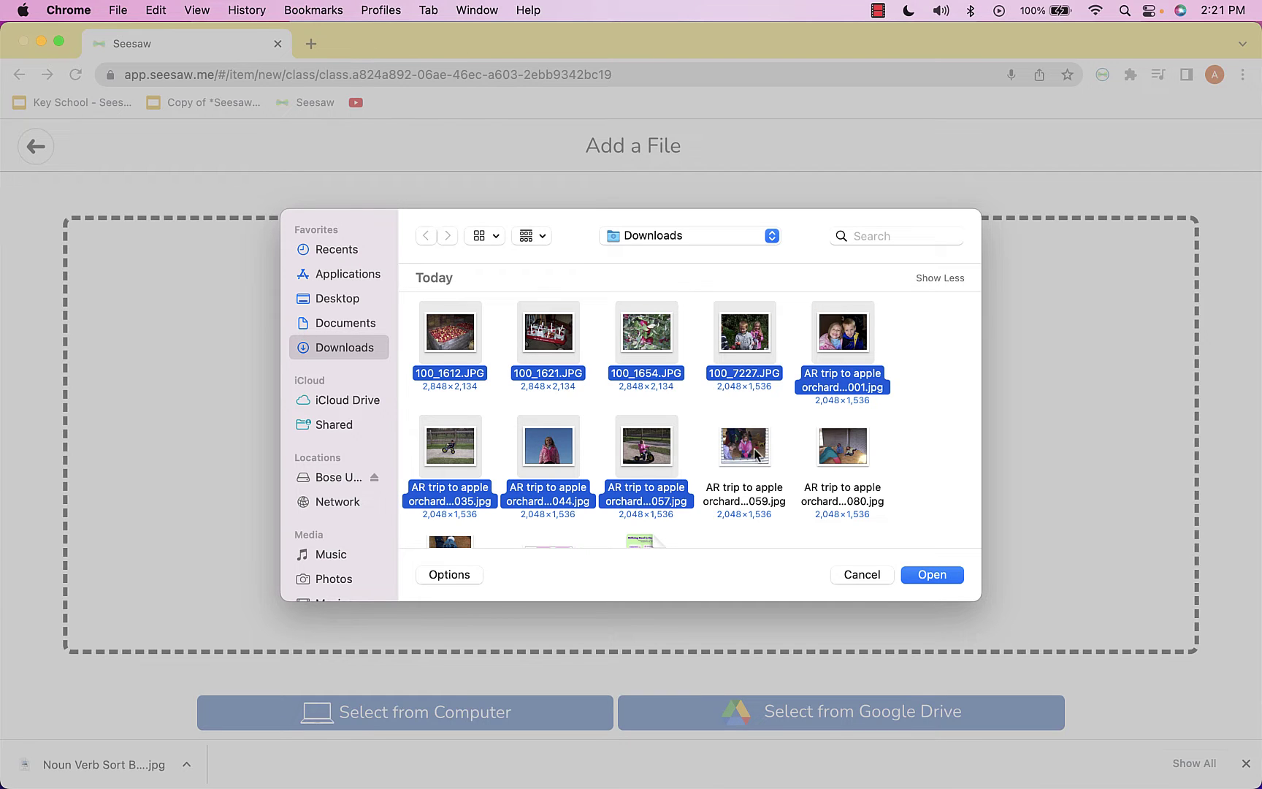
super+click(754, 454)
super+click(856, 457)
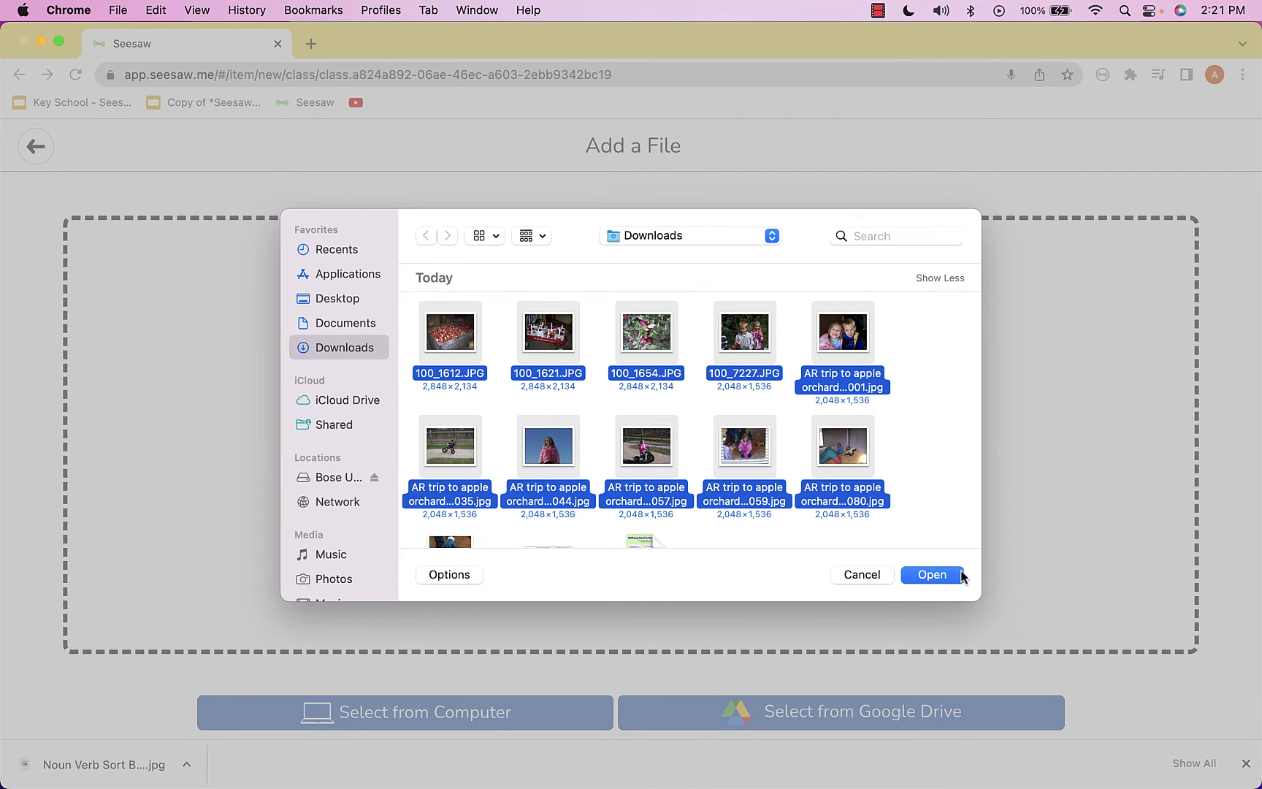
click(933, 575)
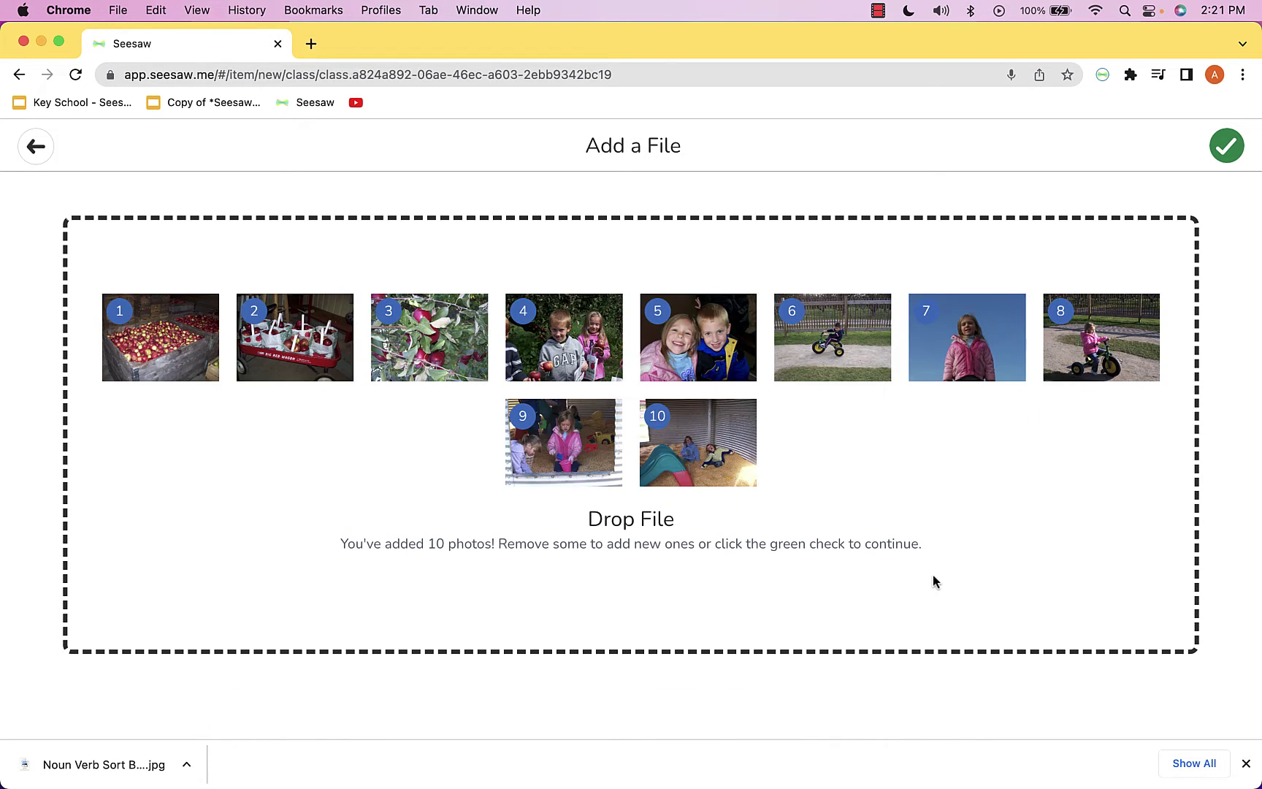
Accept the photos as pages, moving children holding apples to page 2 and apple branches to page 3
click(1224, 148)
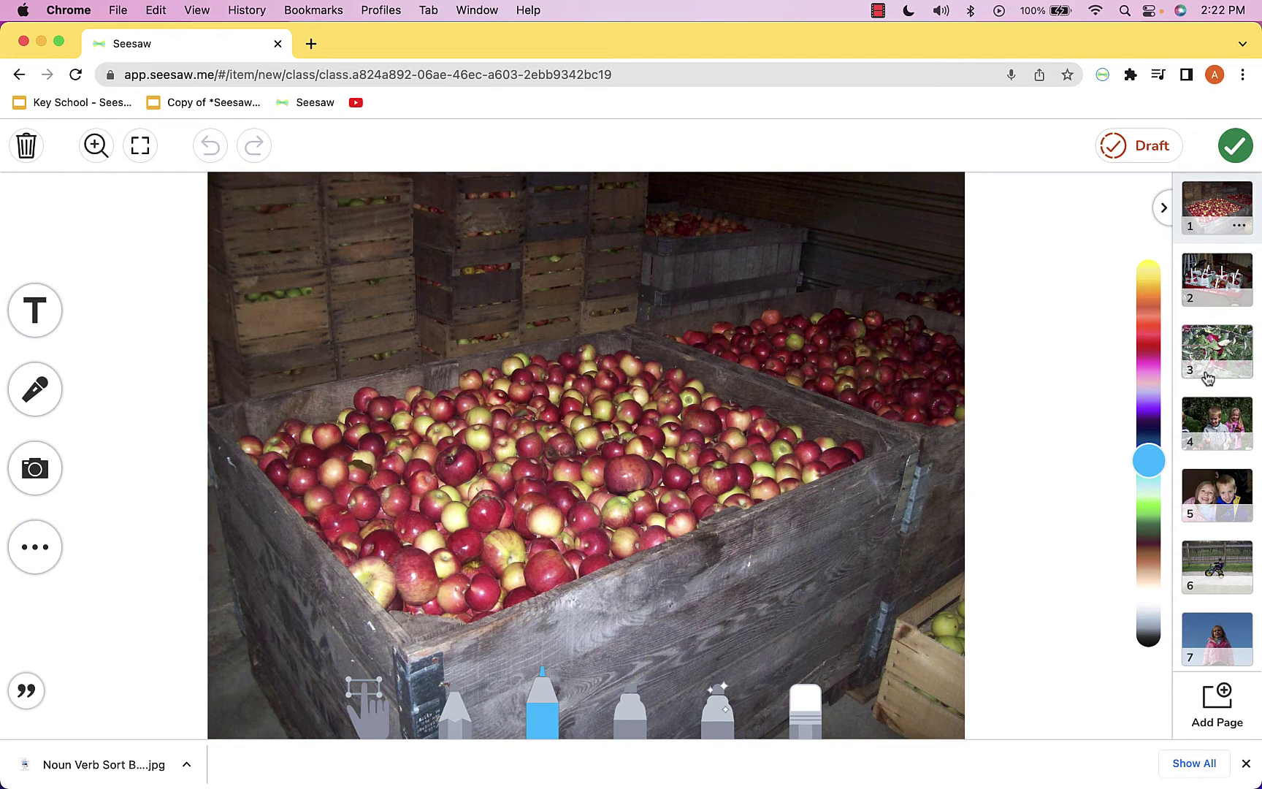
scroll(1192, 567, down, 3)
scroll(1192, 566, up, 3)
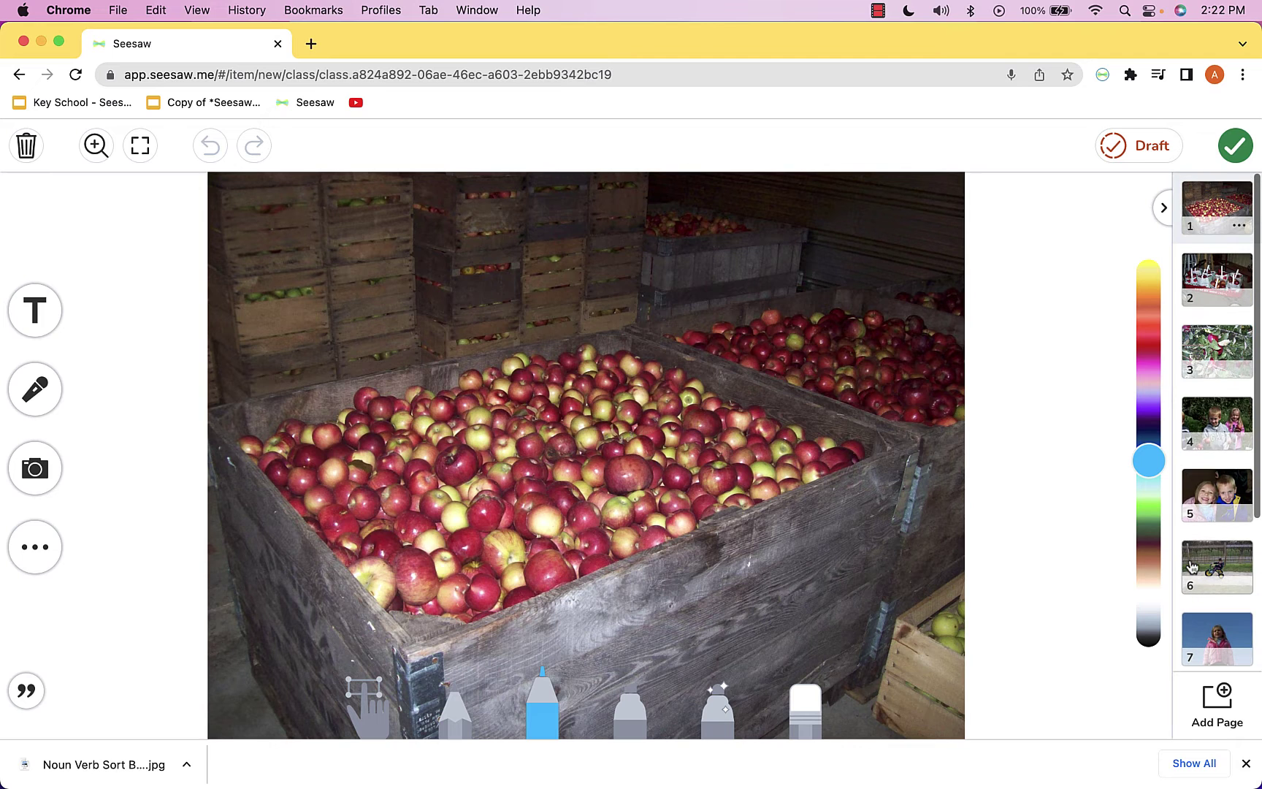
drag(1217, 345, 1222, 303)
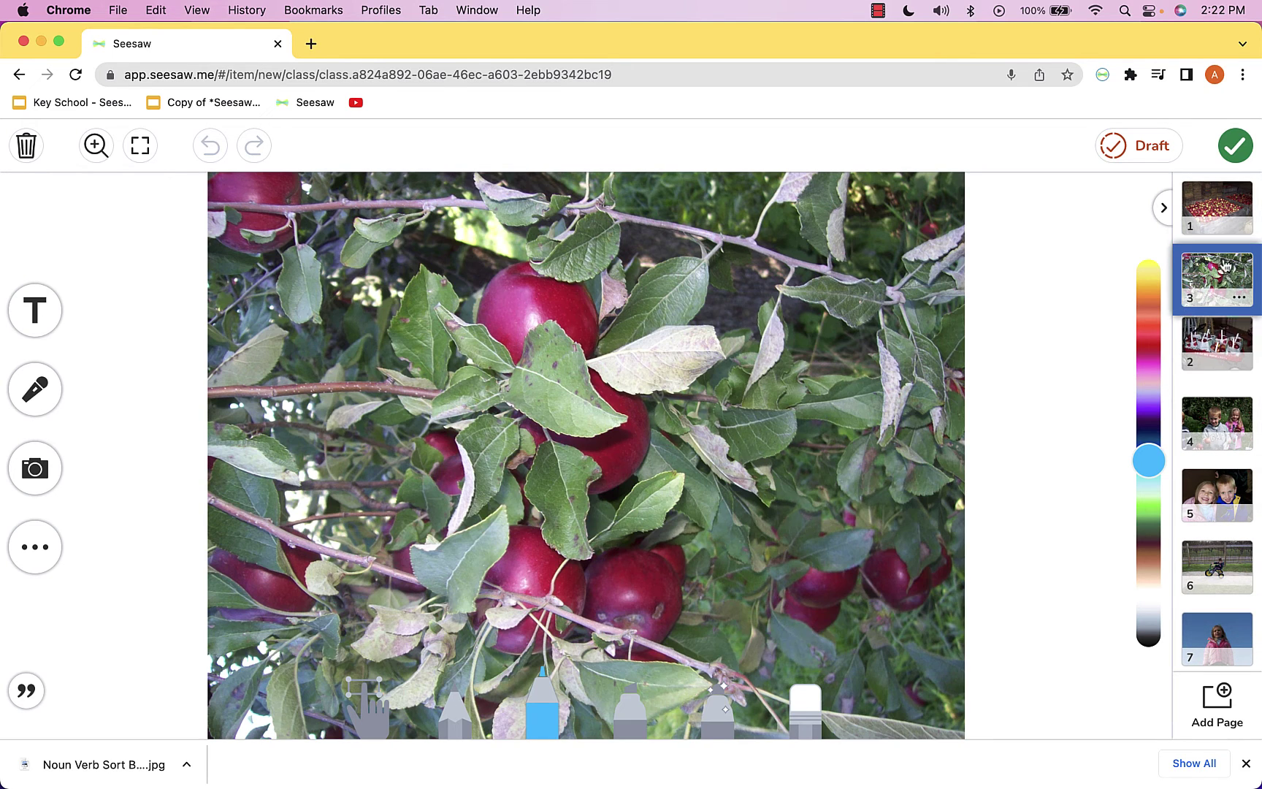
drag(1214, 437, 1217, 276)
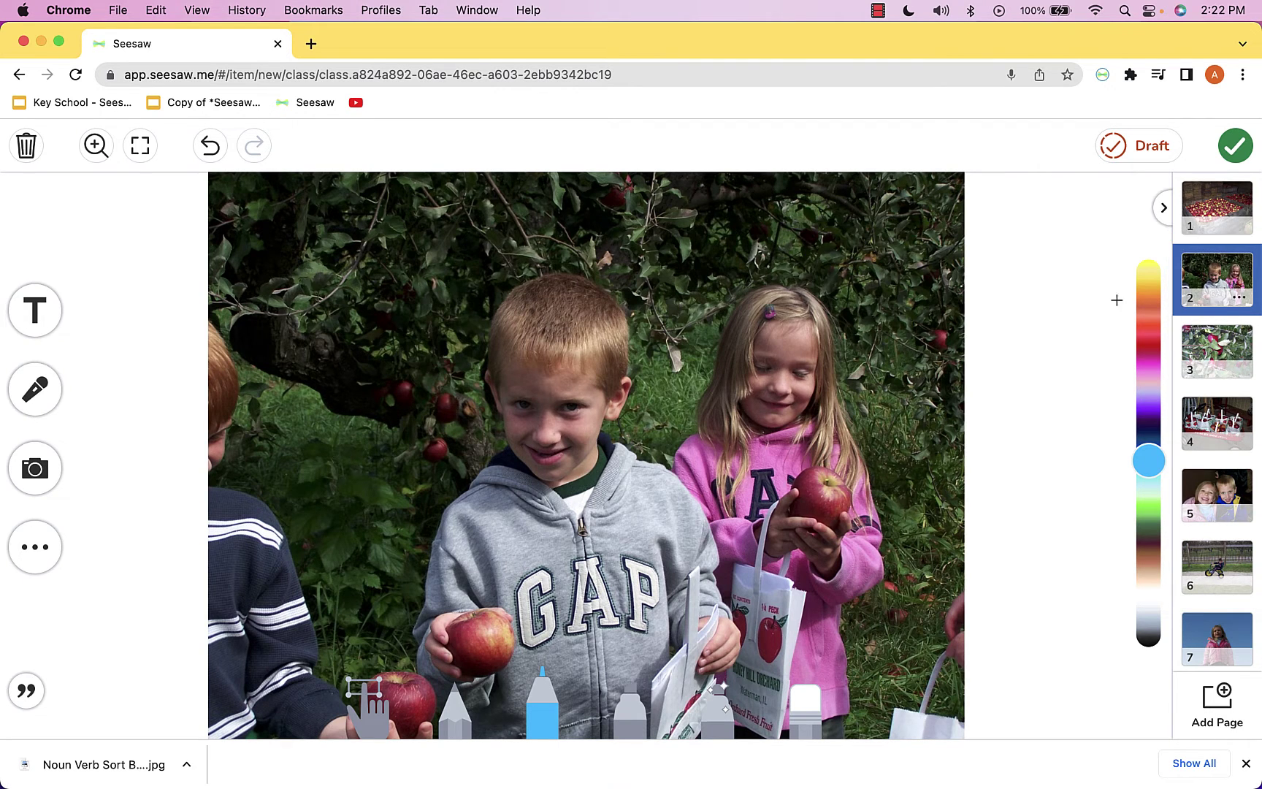
click(1196, 221)
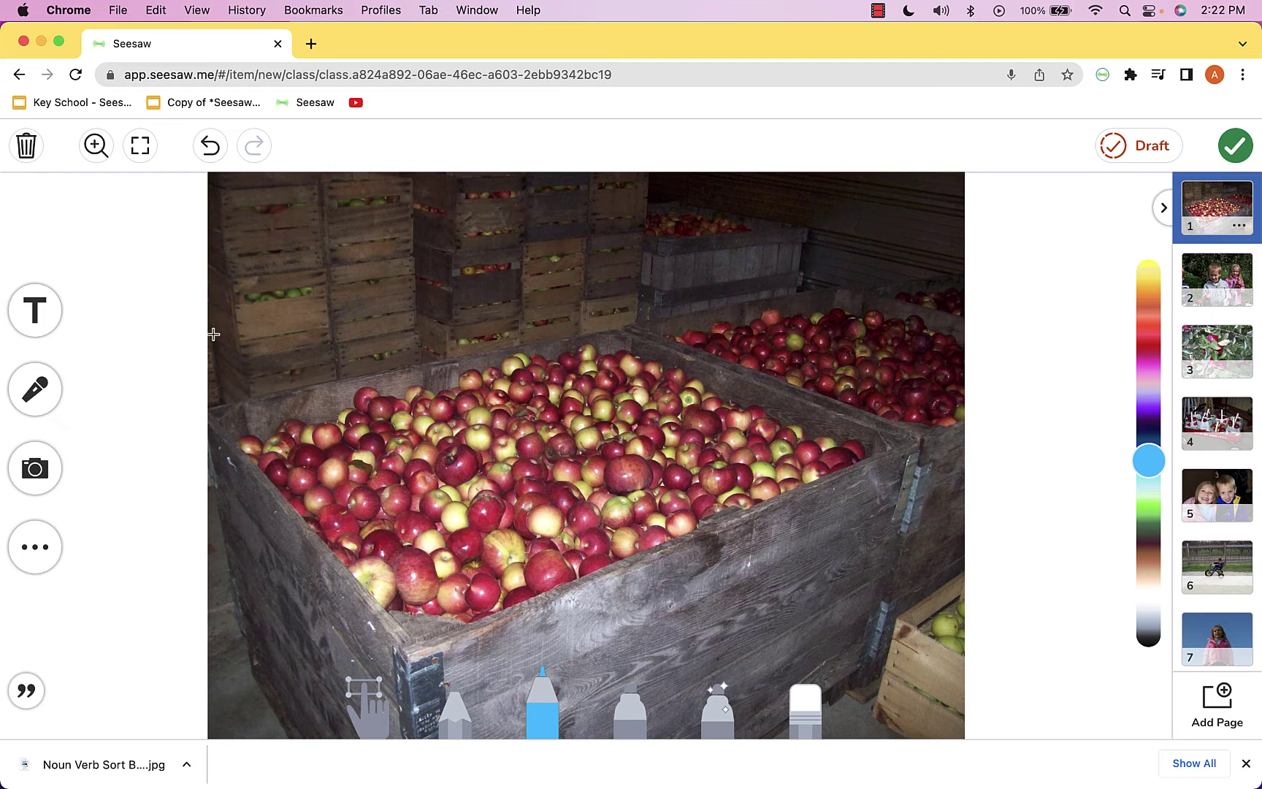
Add an enlarged, widened yellow title 'Our Field Trip to the Apple Orchard' at the top of page 1
click(42, 315)
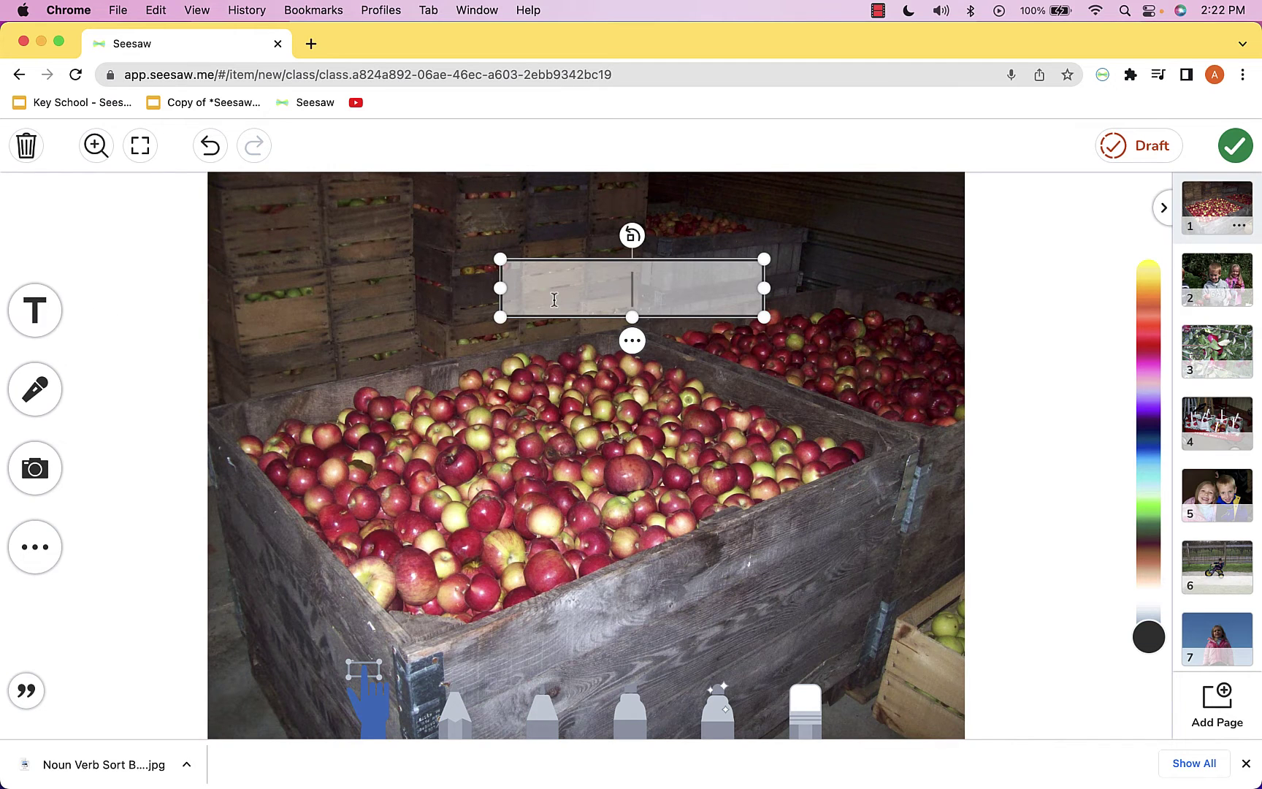
text(Our )
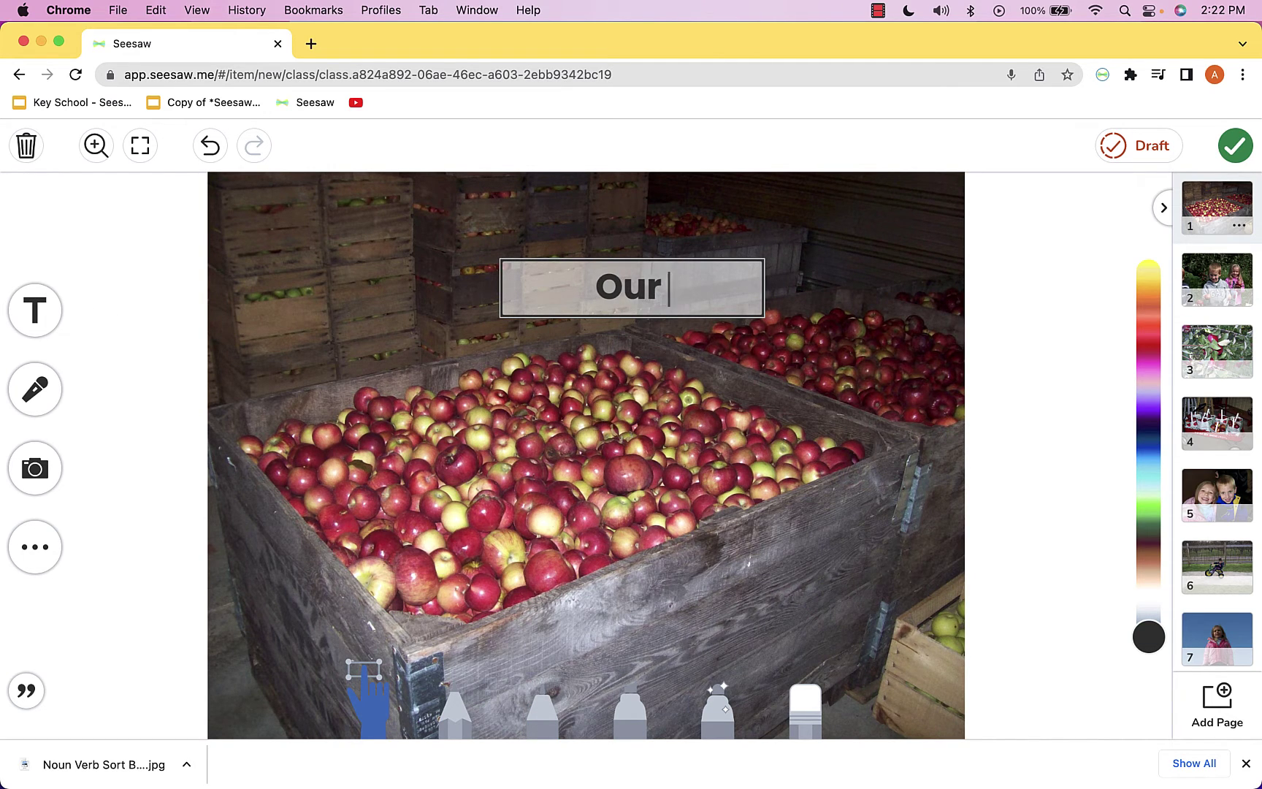
text(Field Trip to the )
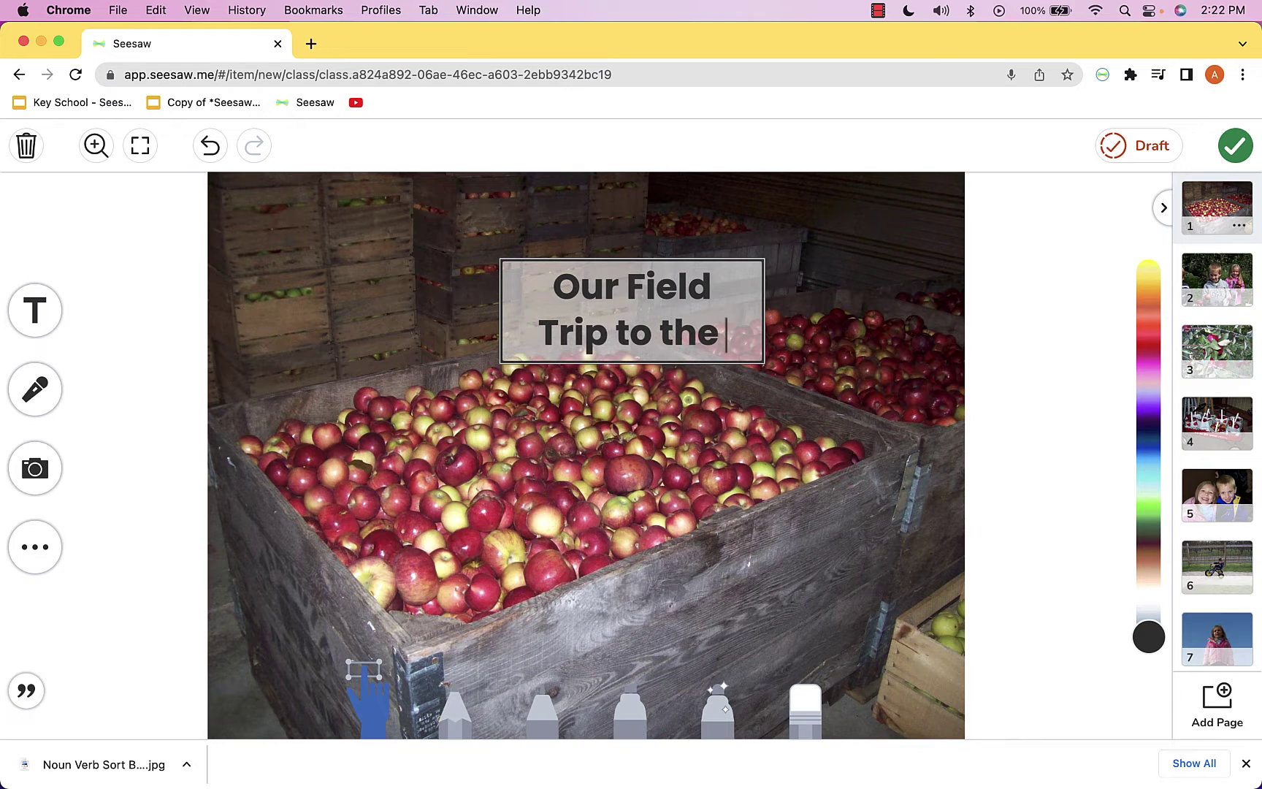
text(Apple Orchard)
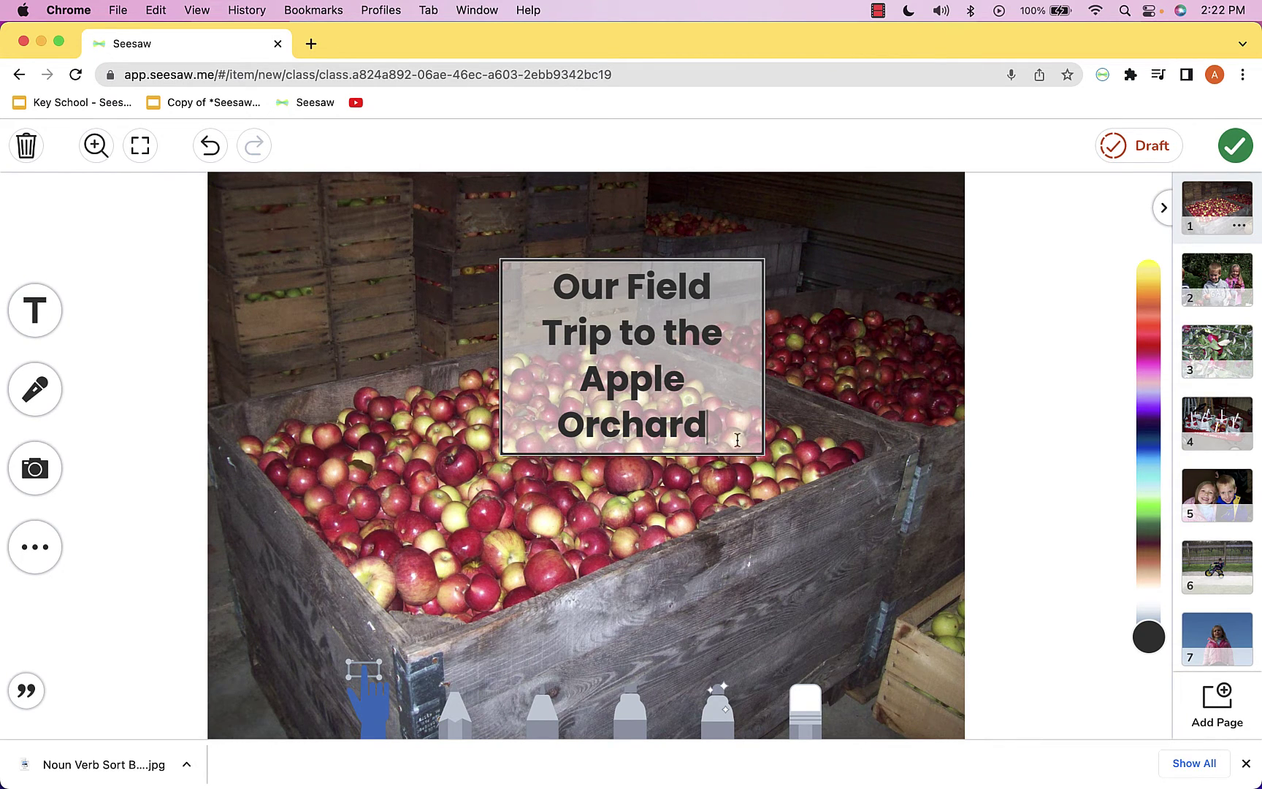
click(809, 445)
drag(764, 454, 866, 531)
drag(865, 317, 649, 254)
drag(650, 330, 940, 361)
click(1146, 273)
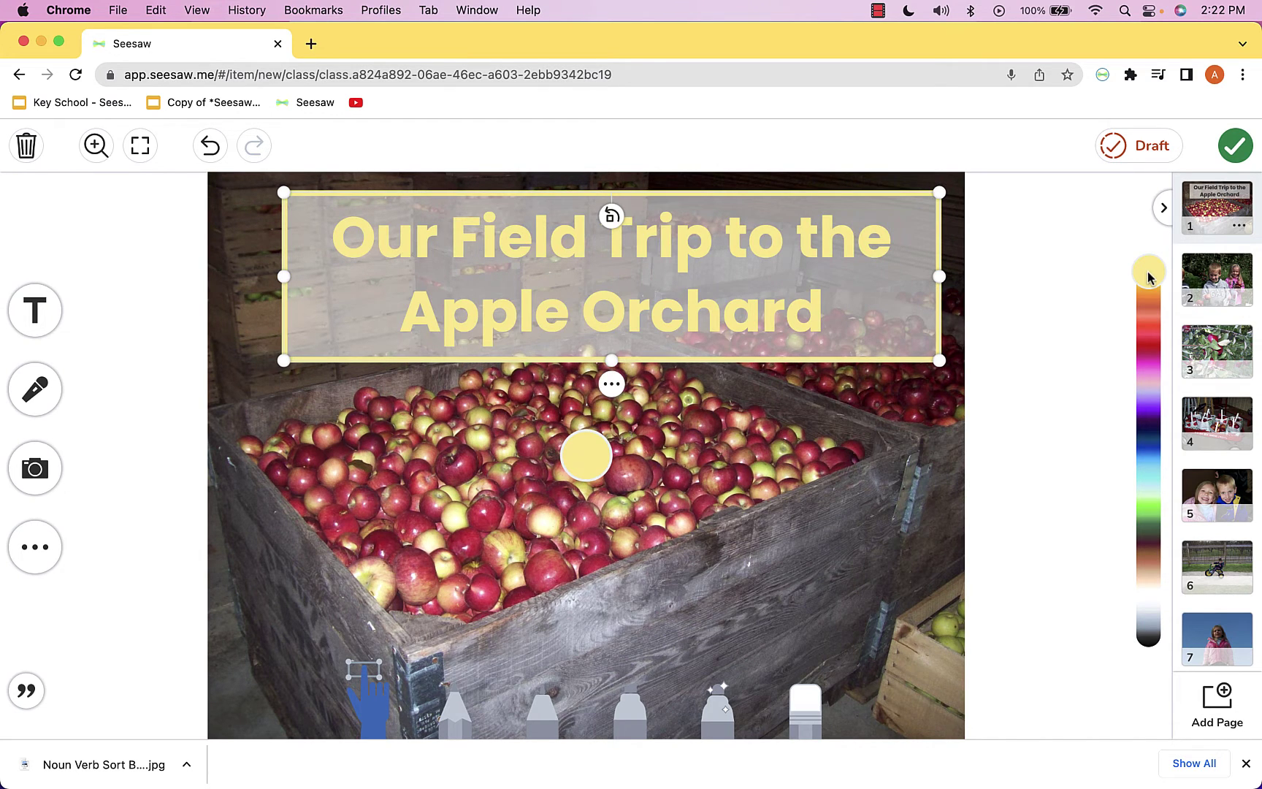
click(780, 424)
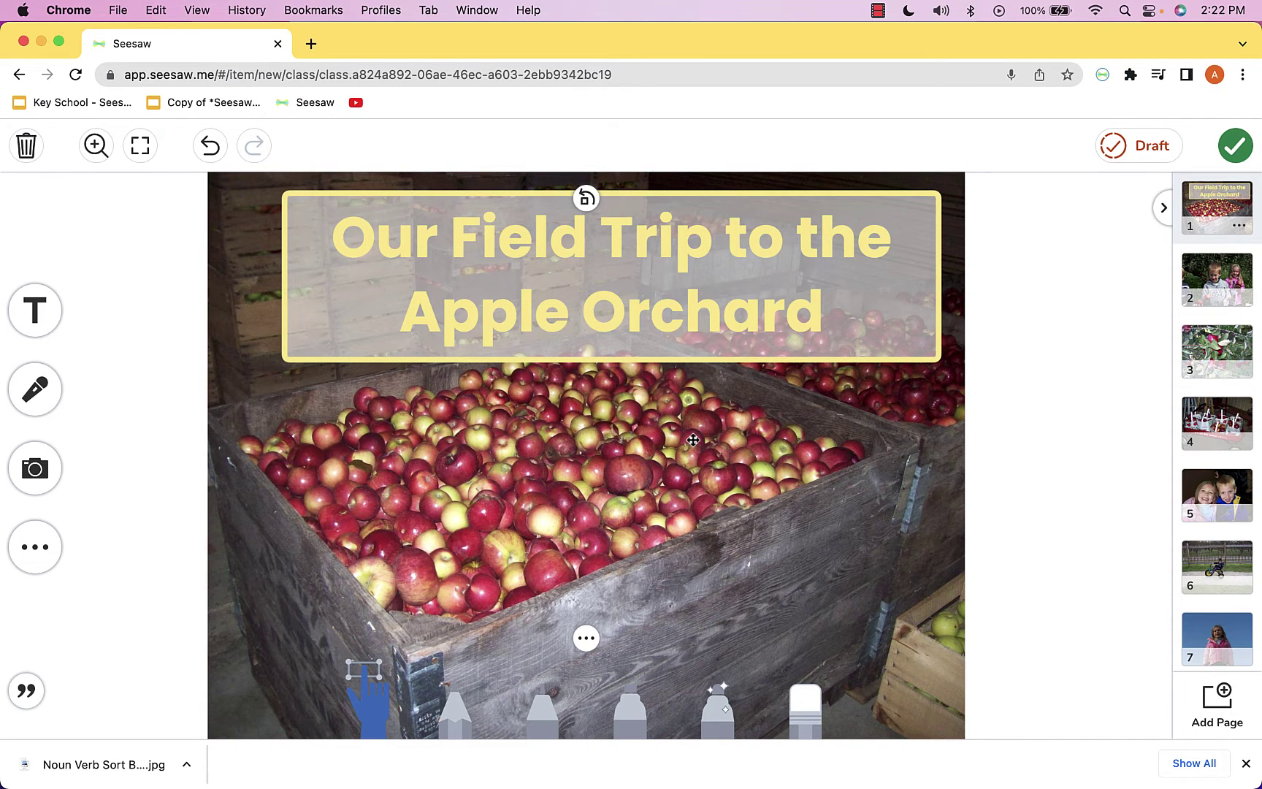
Begin a voice recording from the camera options while showing the titled apple crates page
click(24, 473)
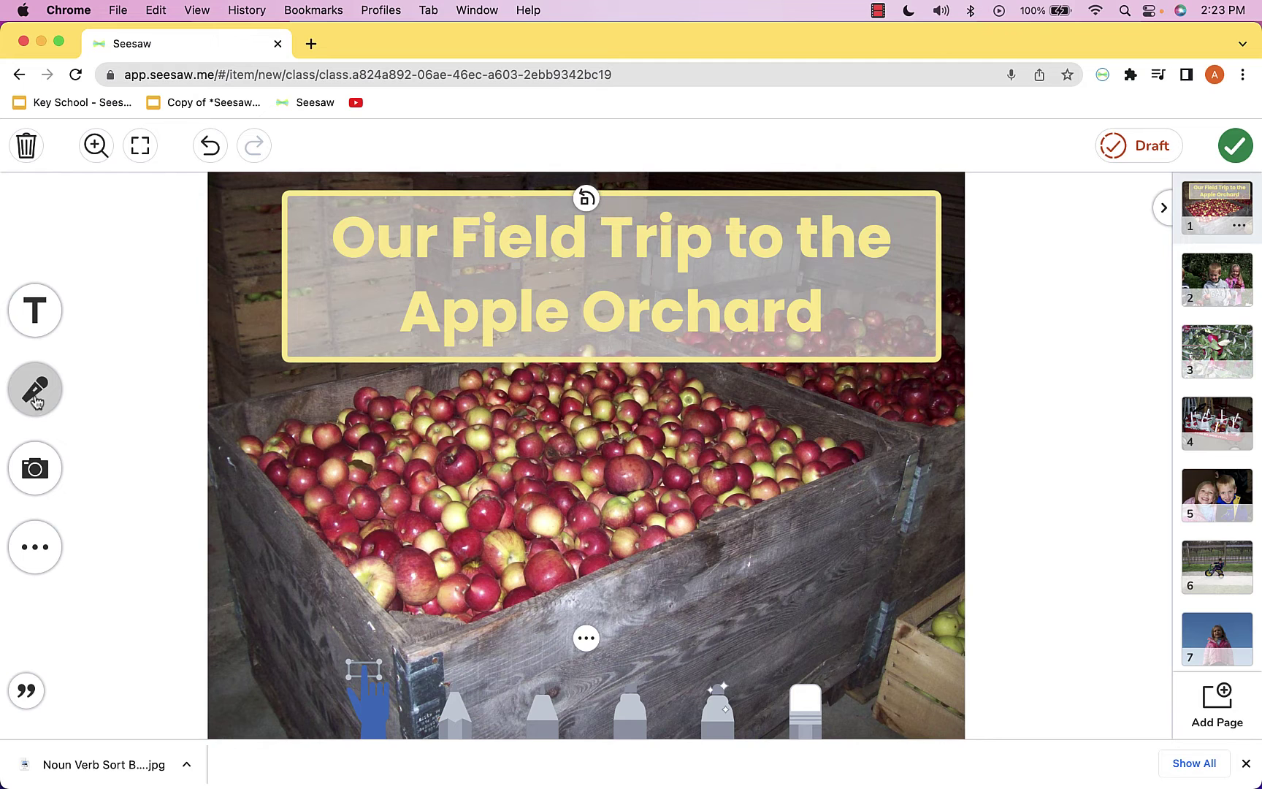
click(35, 389)
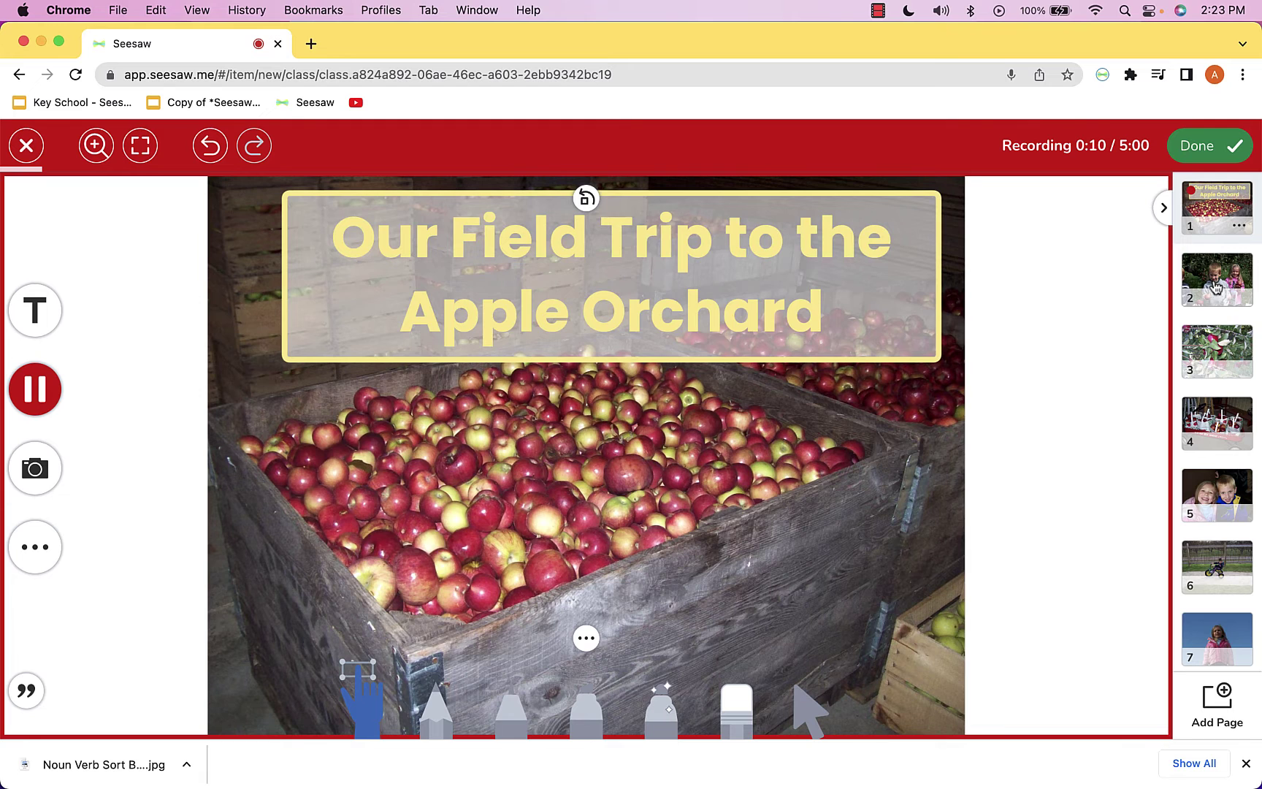
Narrate while advancing through pages 2 to 5 of the post
click(1215, 287)
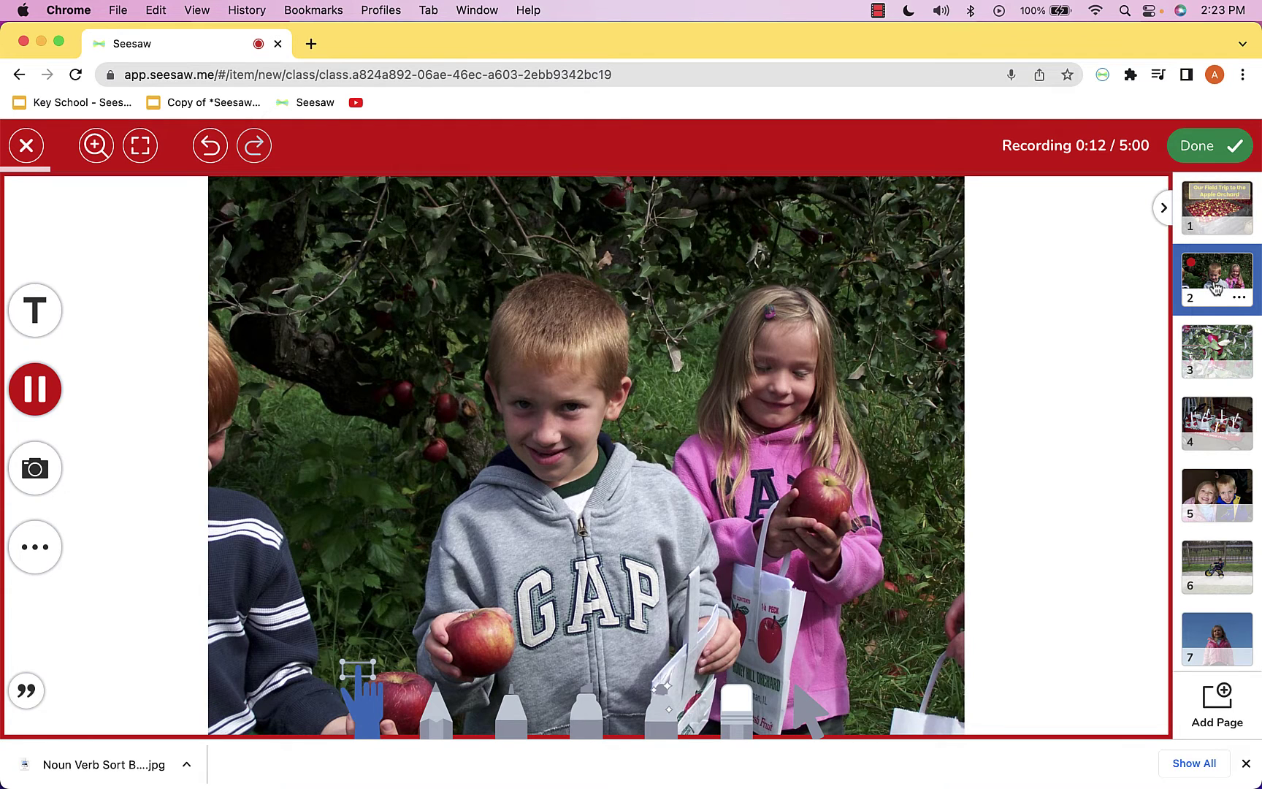
click(1216, 361)
scroll(1214, 362, down, 3)
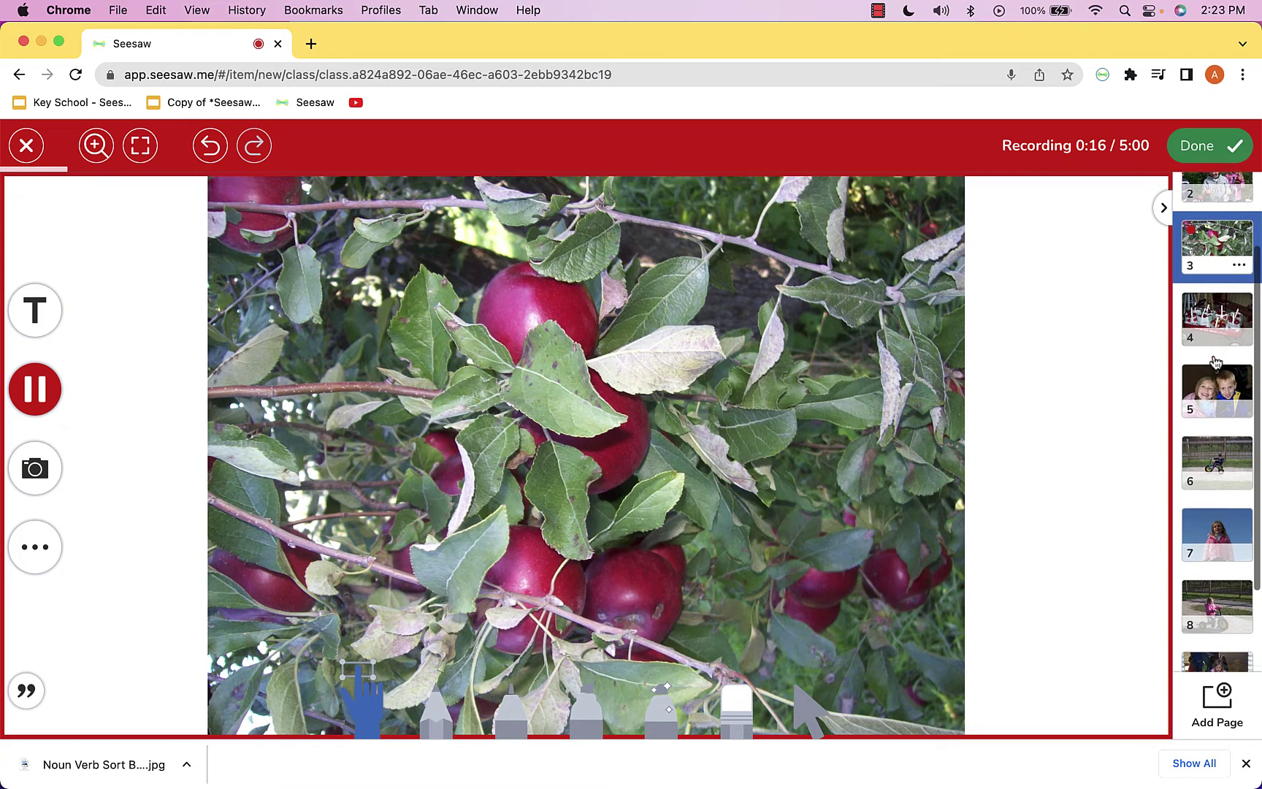
click(1217, 324)
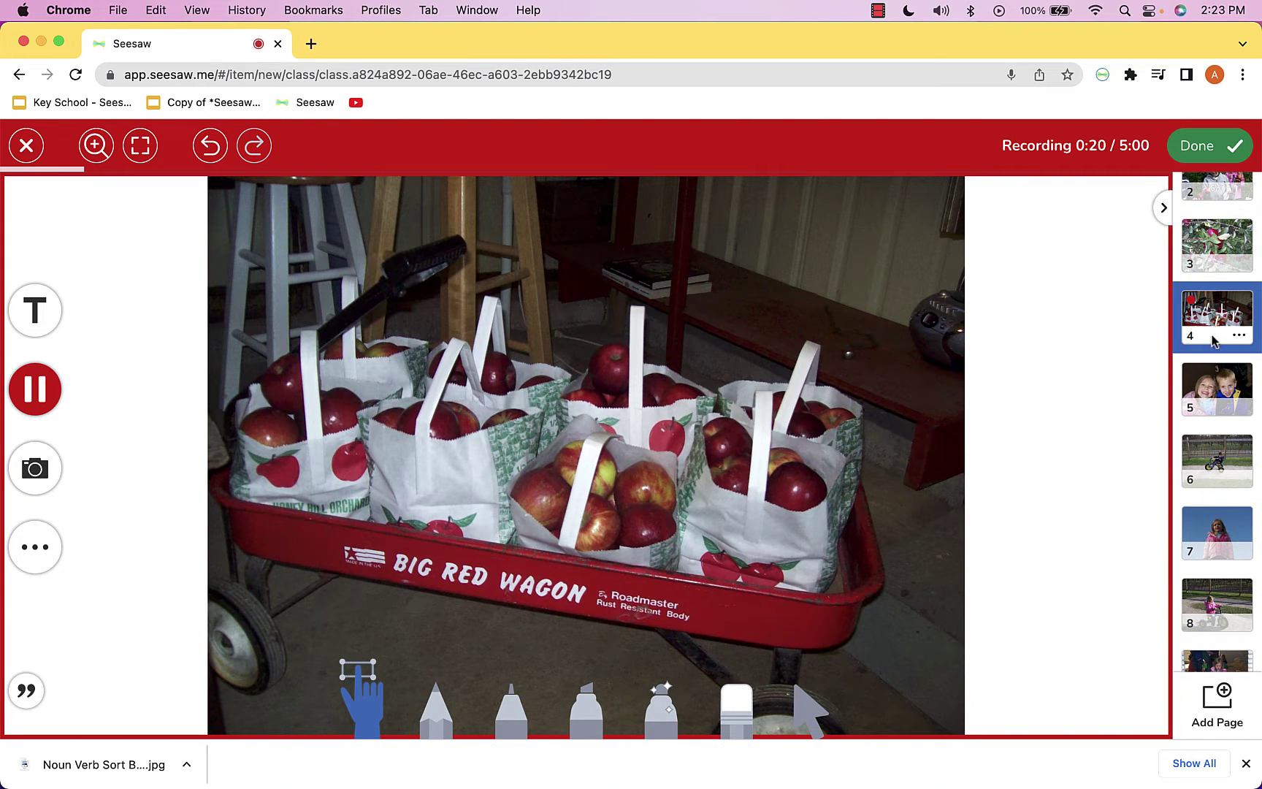
click(1207, 394)
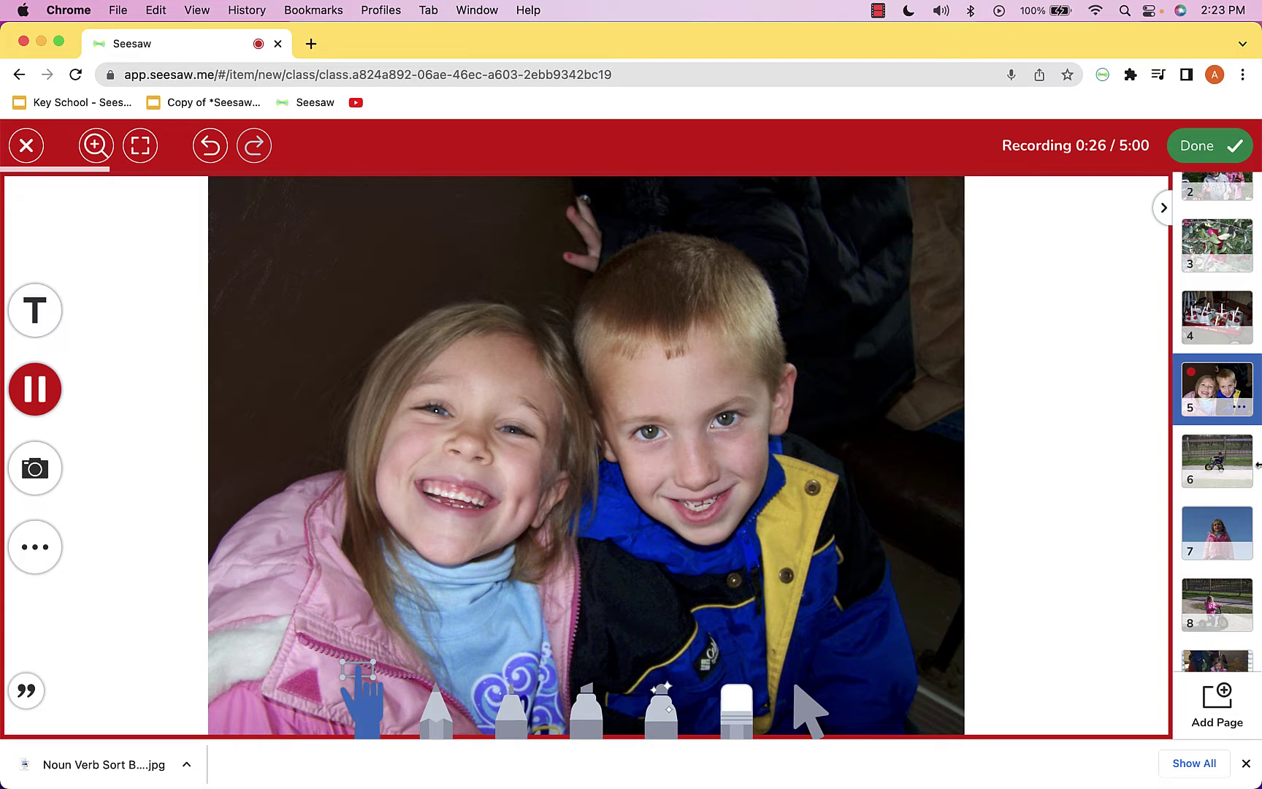
scroll(1209, 541, down, 3)
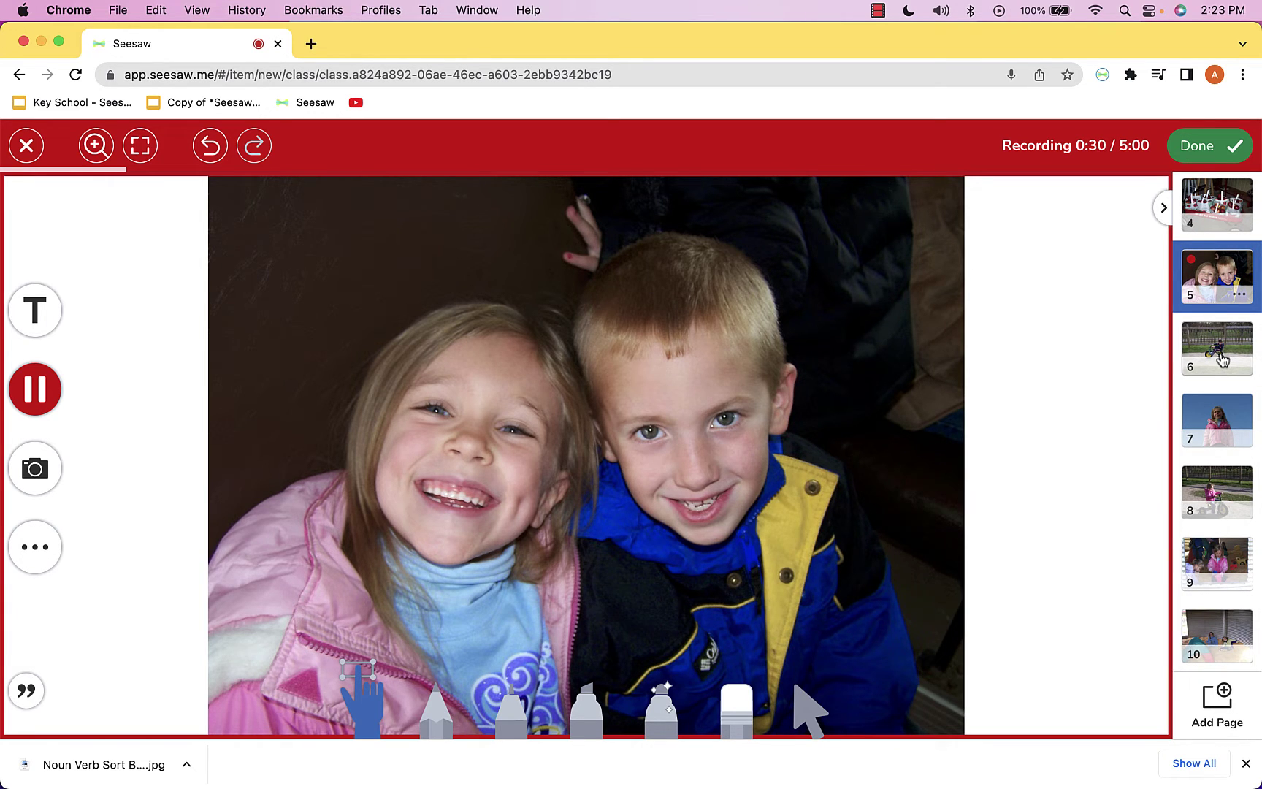
Narrate through pages 6 to 10, then stop and save the multipage recording
click(1222, 359)
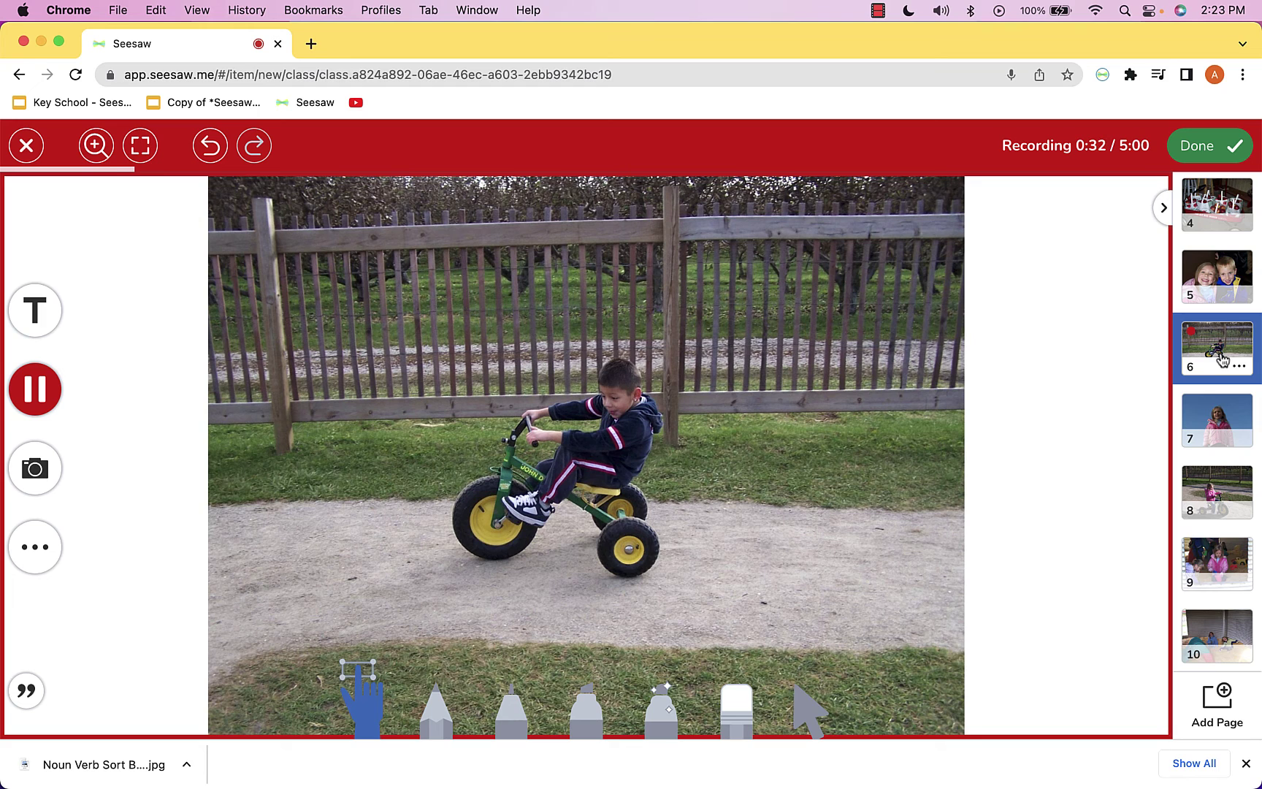
click(1212, 434)
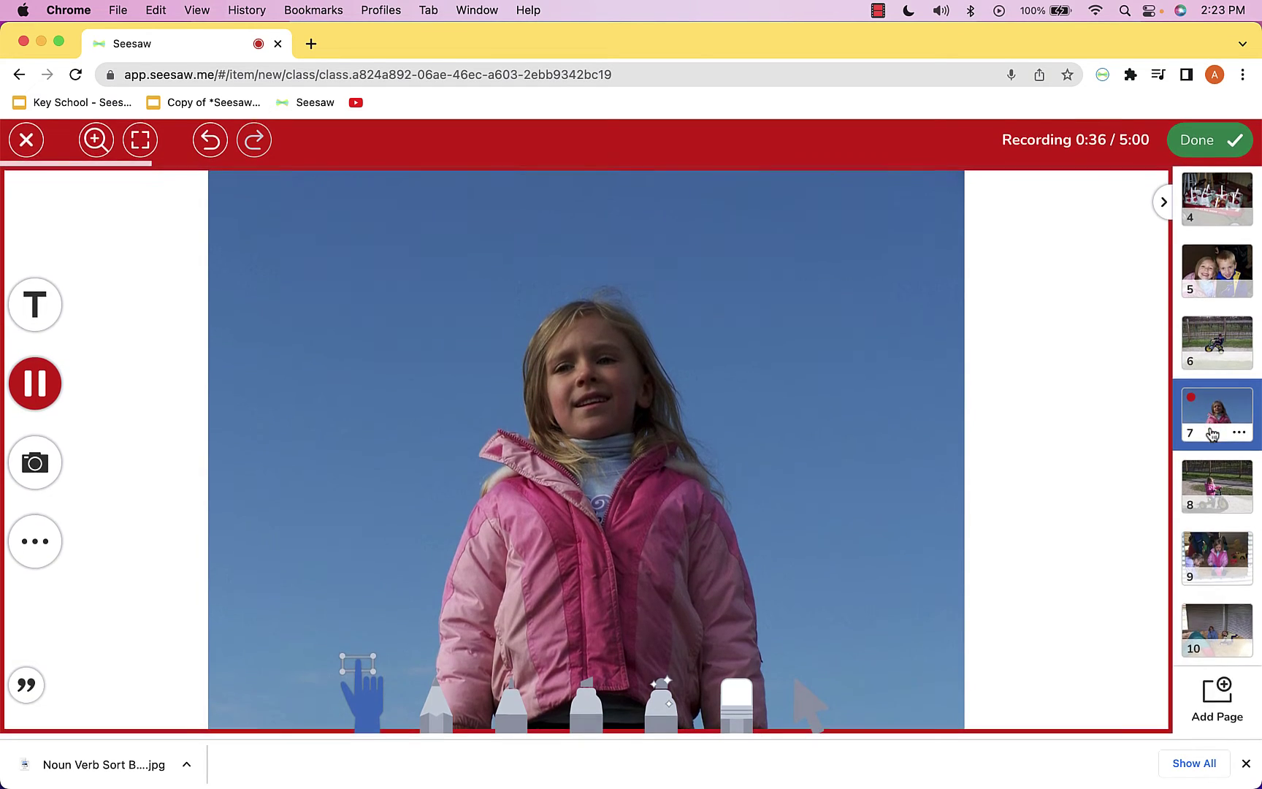
click(1215, 497)
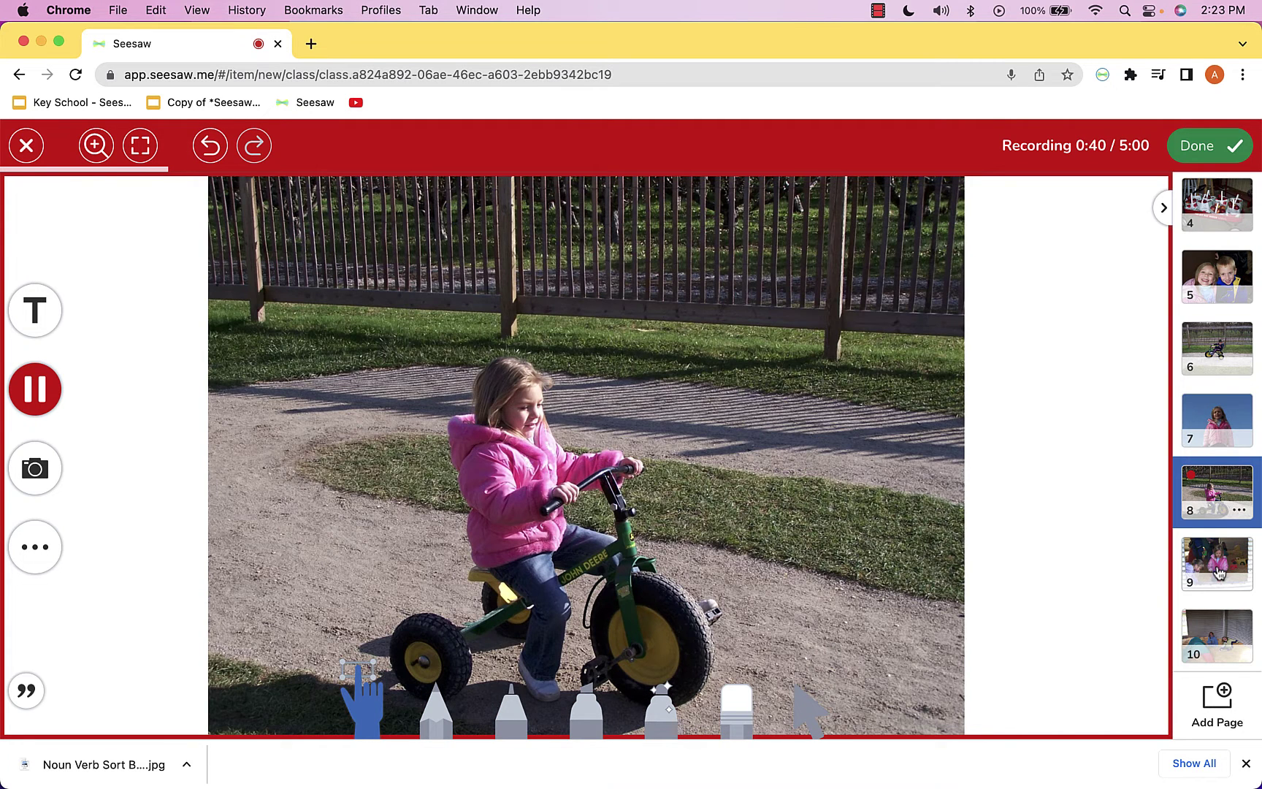
click(1217, 573)
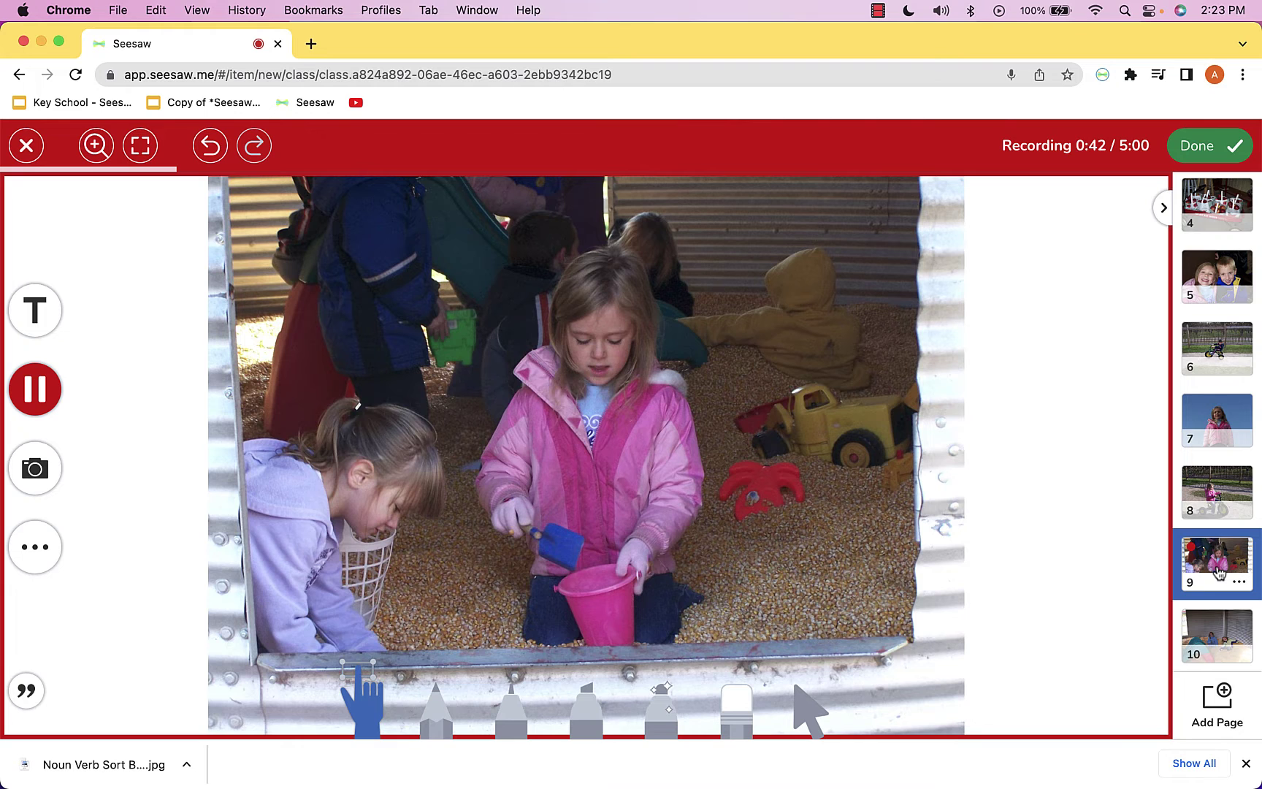
click(1223, 639)
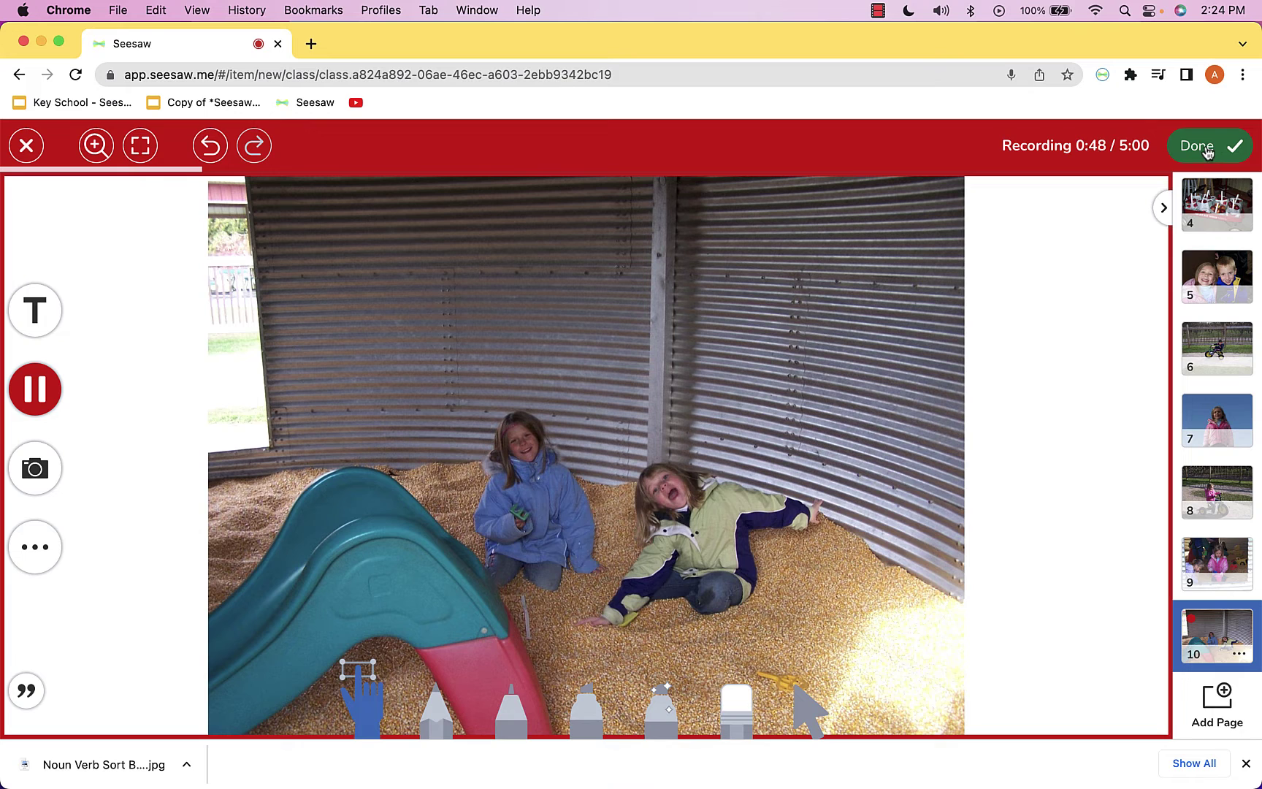
click(23, 389)
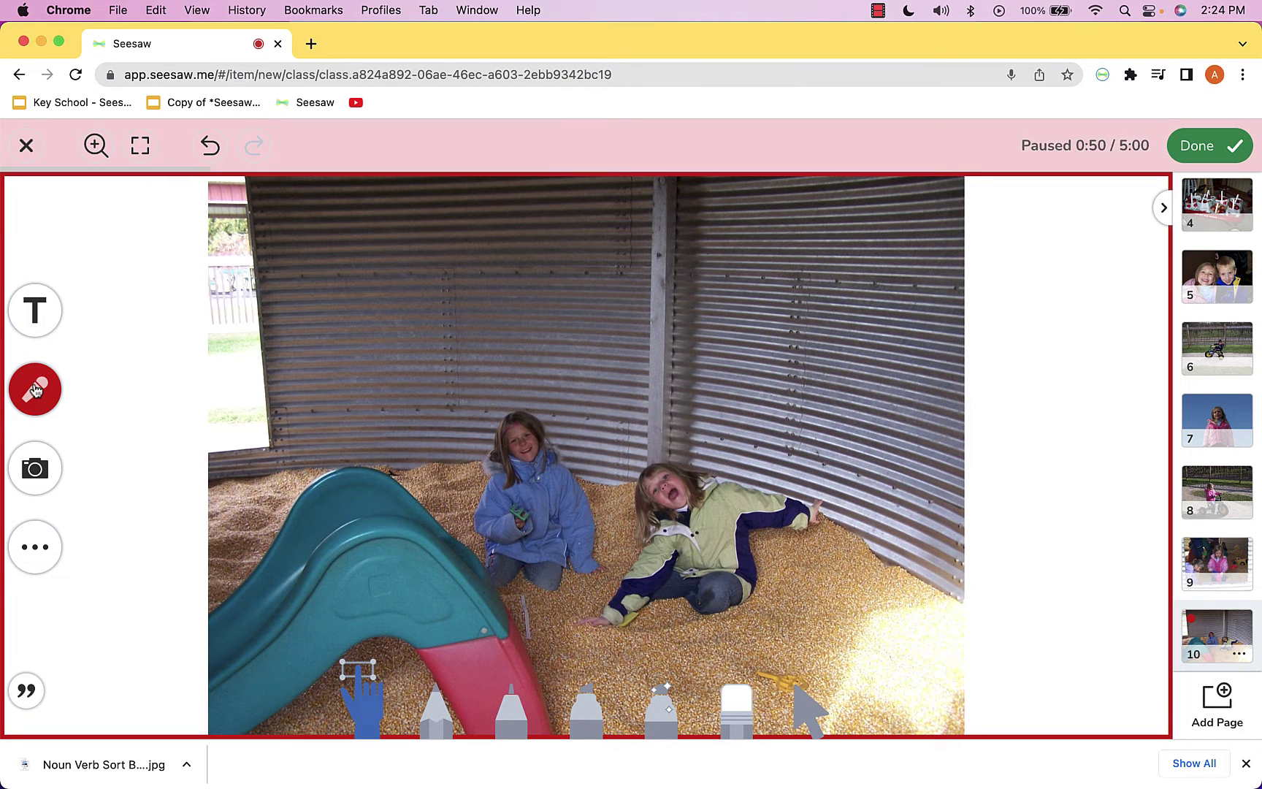
click(1204, 142)
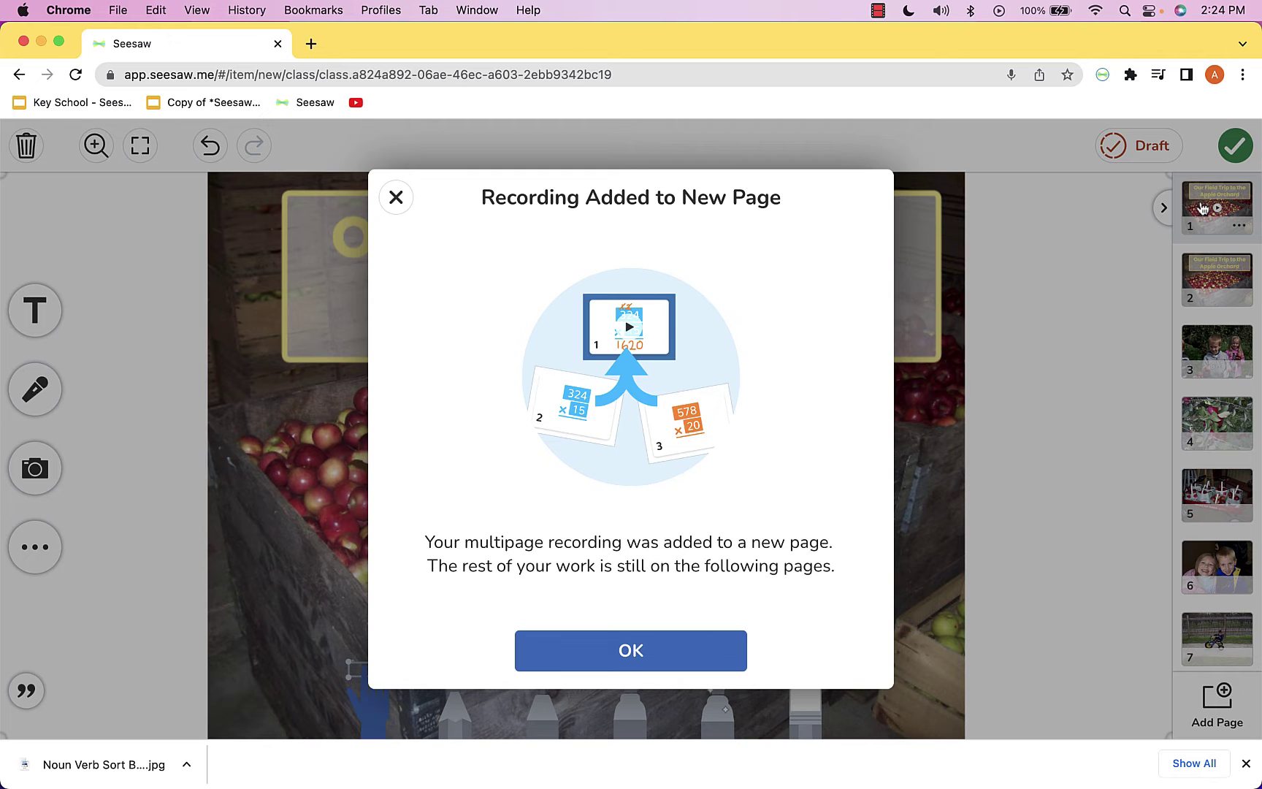
Dismiss the recording-added notice and browse pages 2 to 4
click(633, 661)
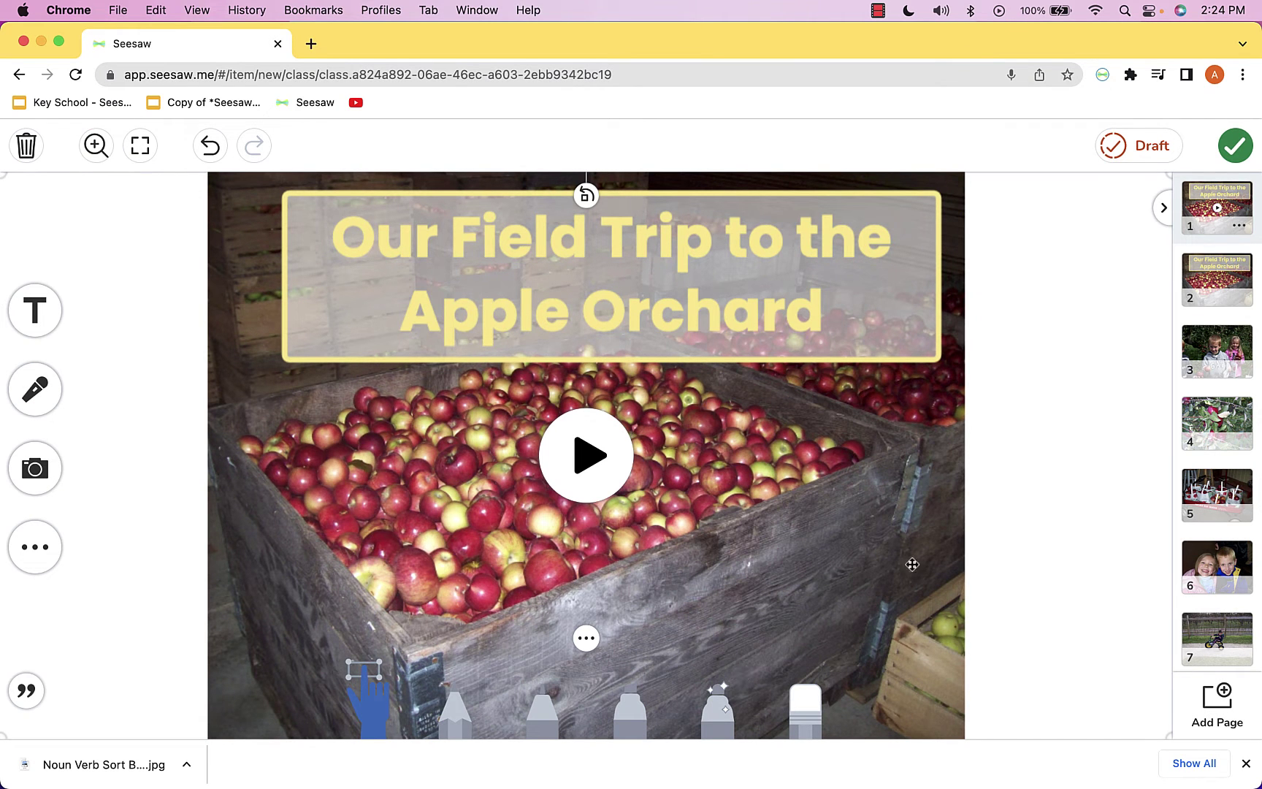
click(1219, 289)
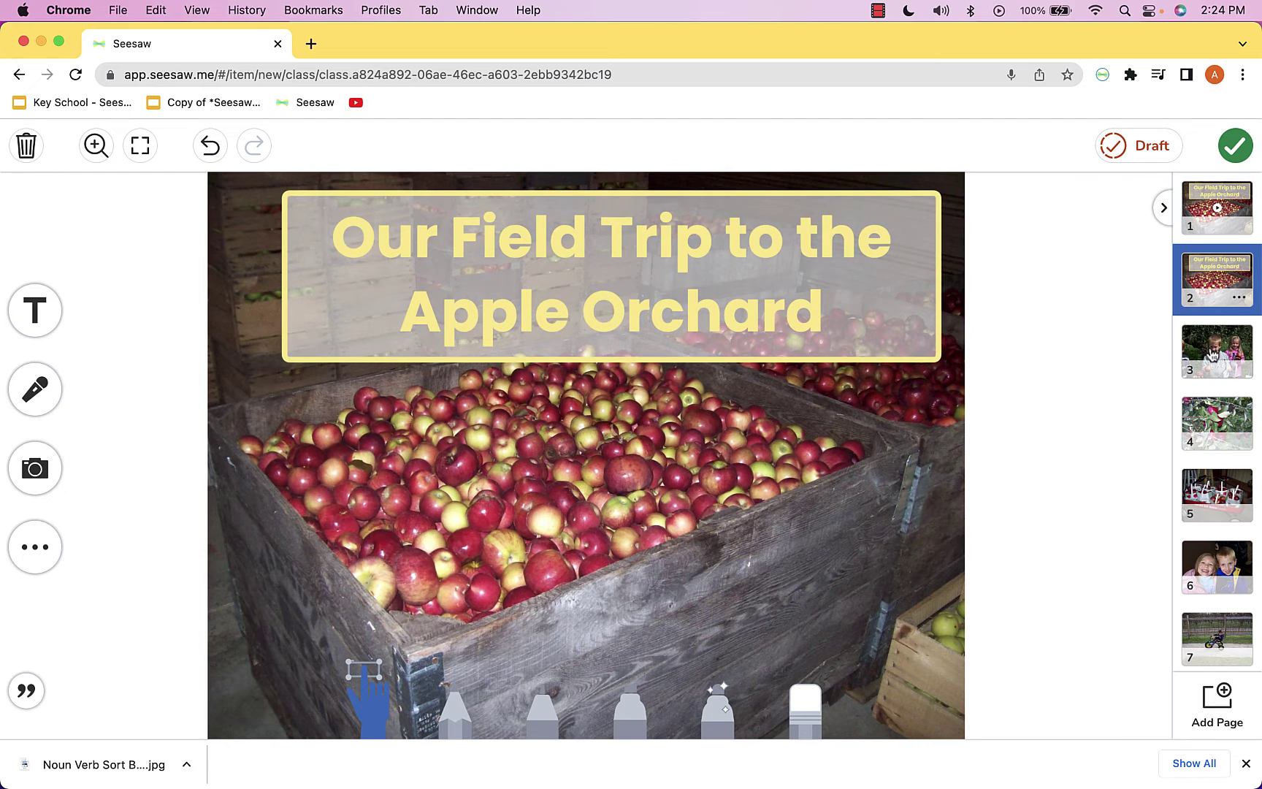
click(1212, 363)
click(1209, 452)
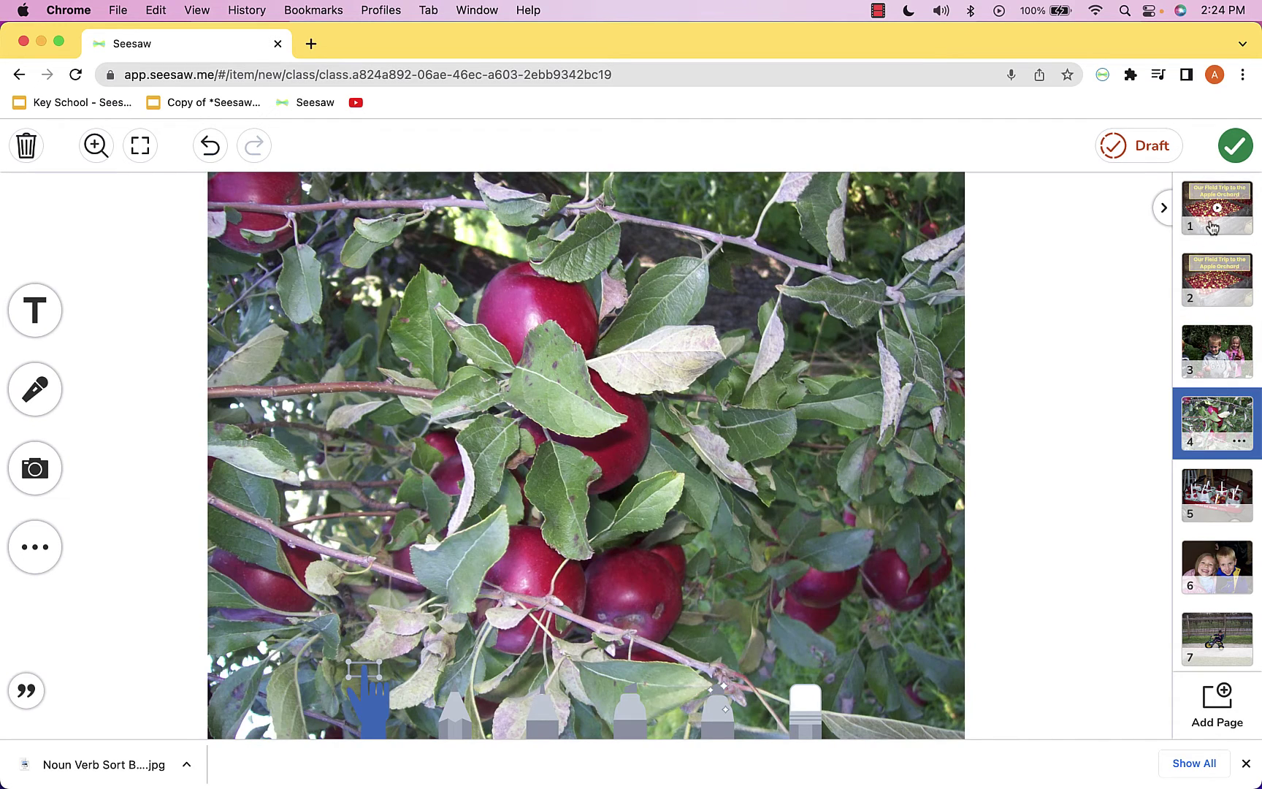
Play the narration on the title page, browse pages 2 to 6, and return to page 1
click(1212, 226)
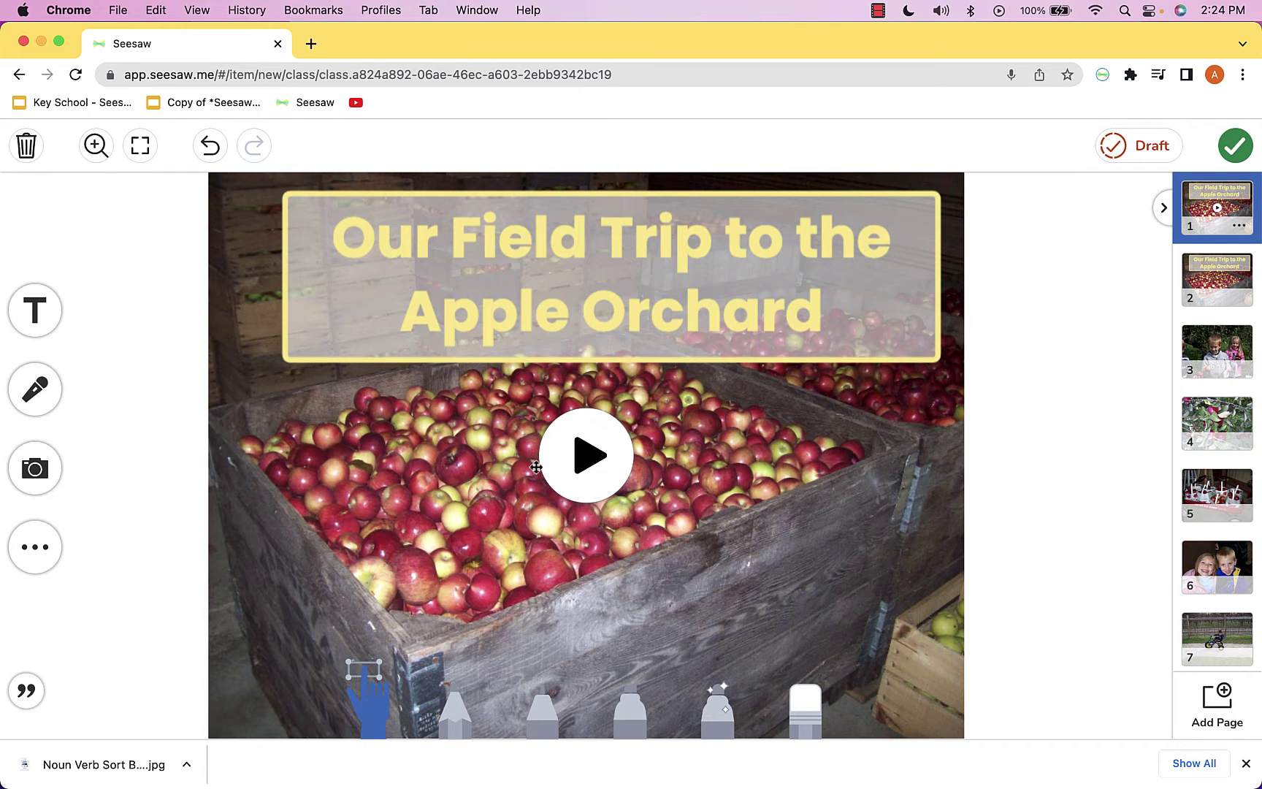
click(576, 478)
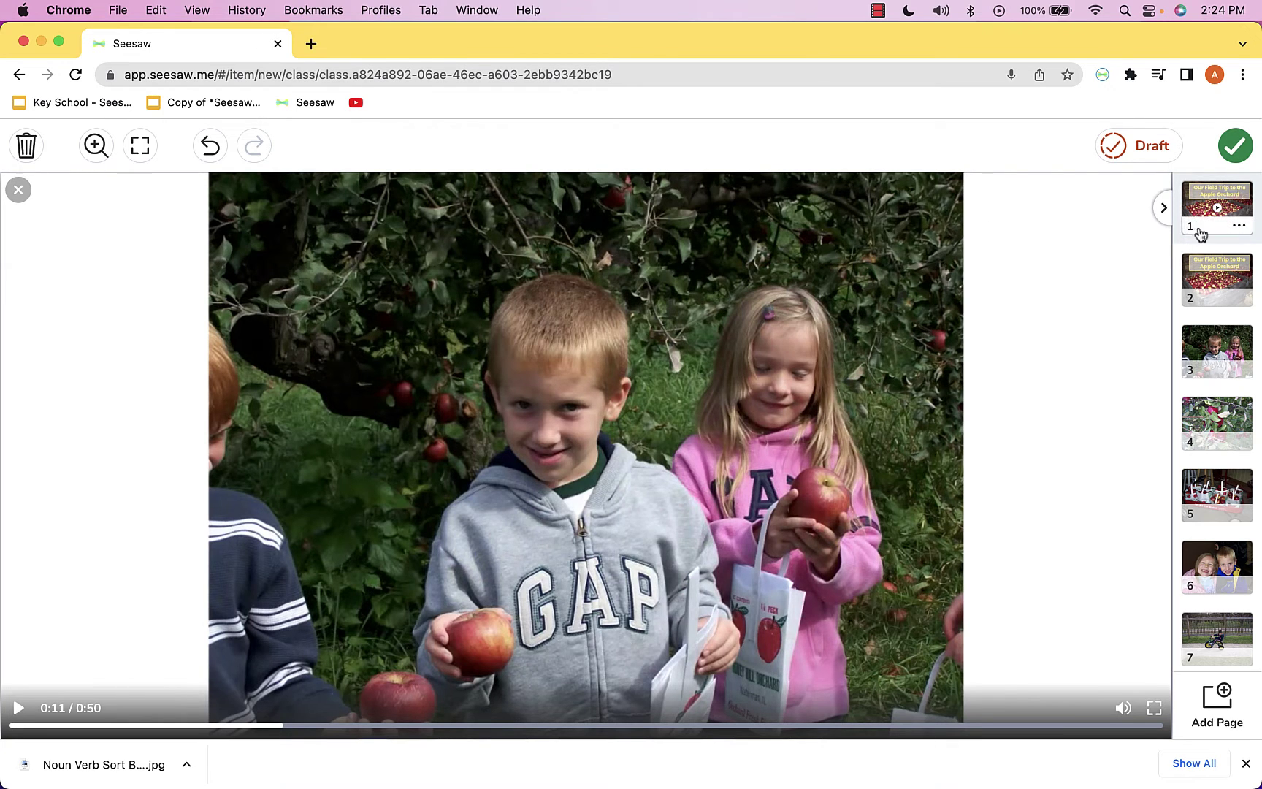
click(1216, 292)
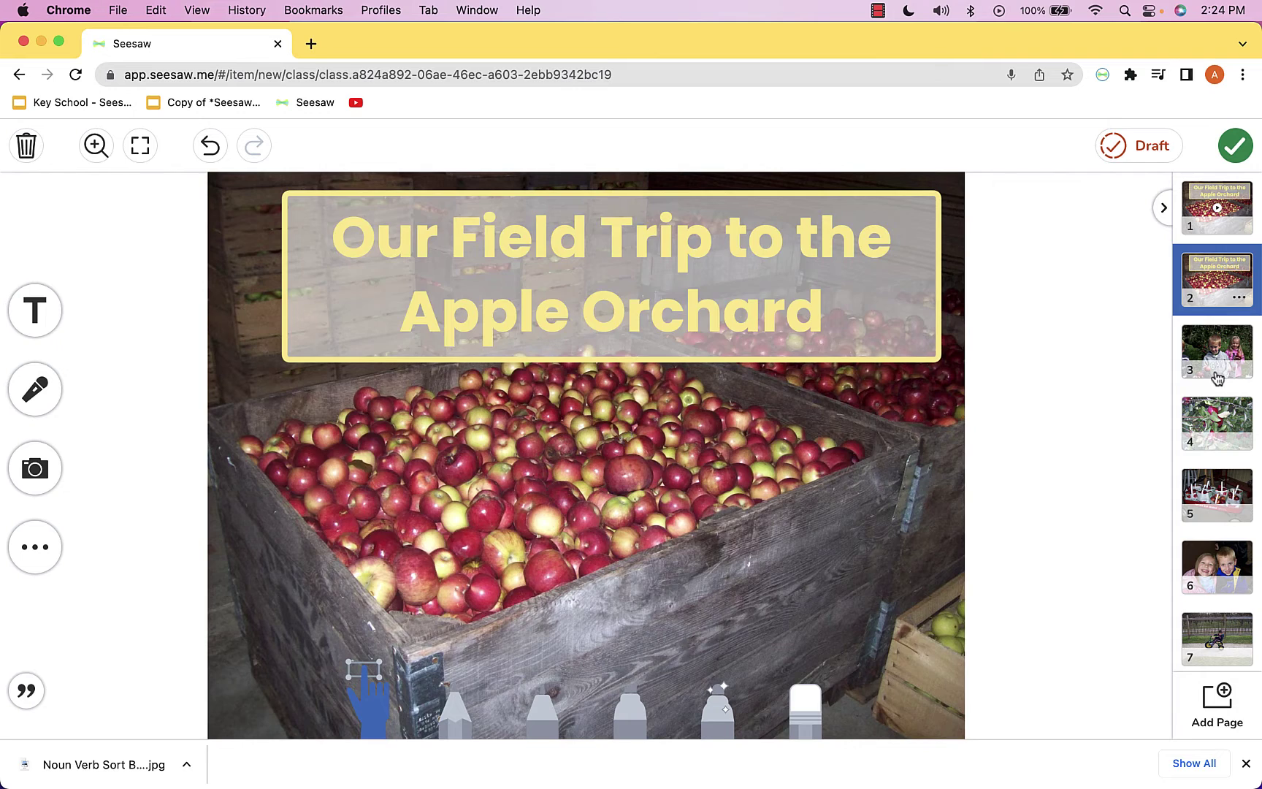
click(1217, 377)
click(1214, 436)
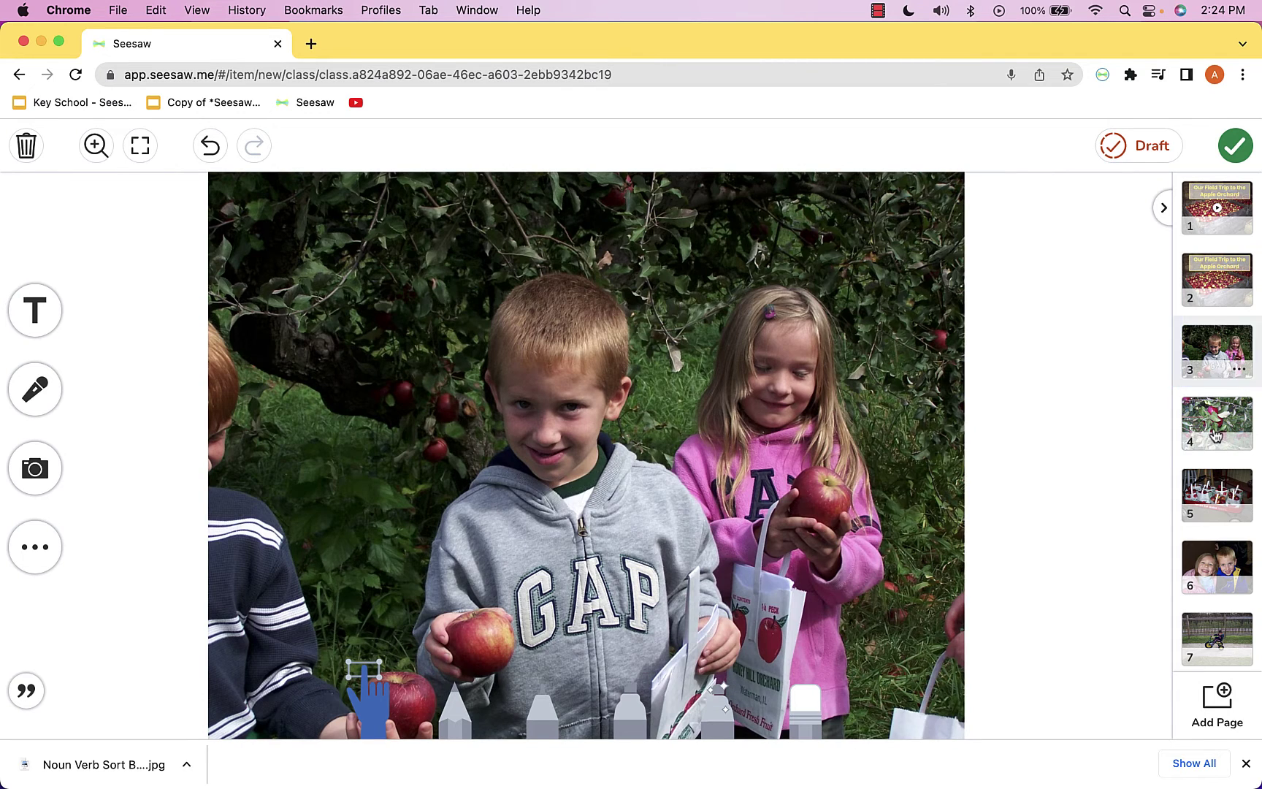
click(1212, 501)
click(1212, 570)
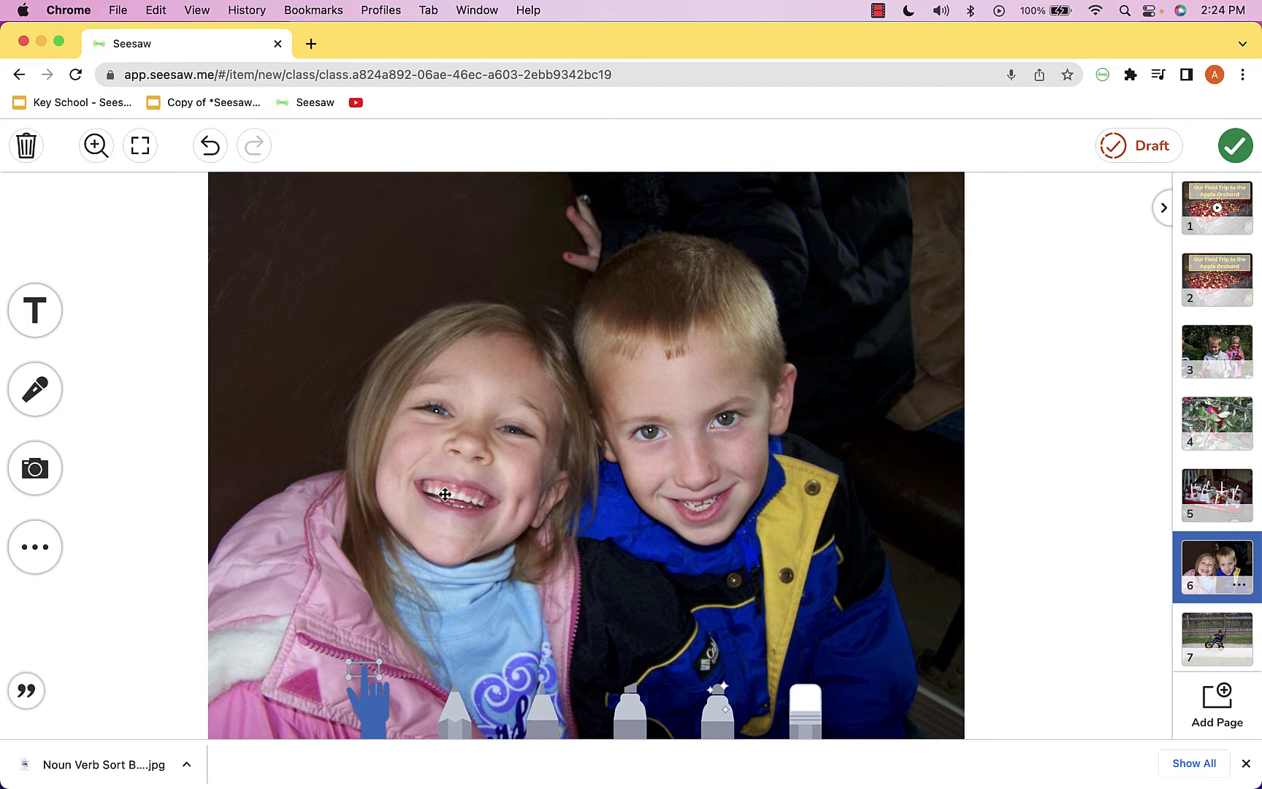
click(1203, 287)
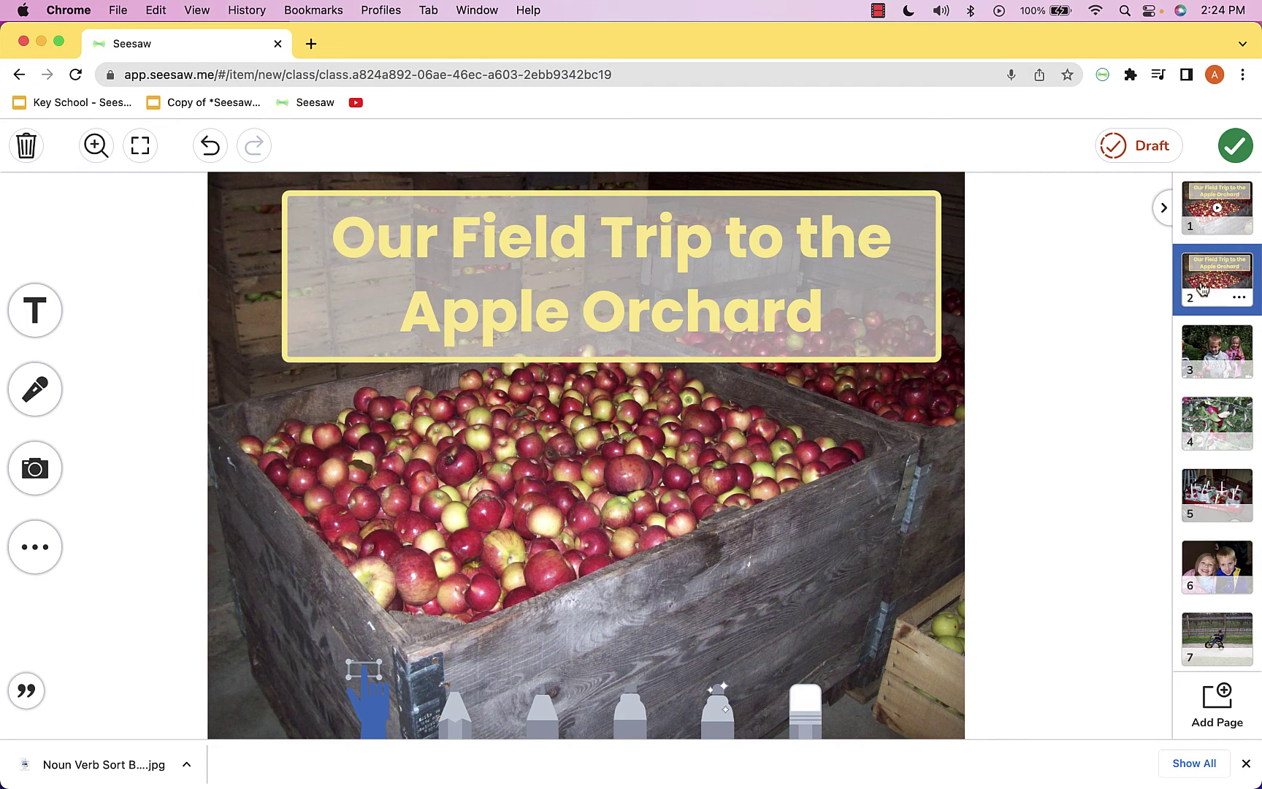
click(1234, 203)
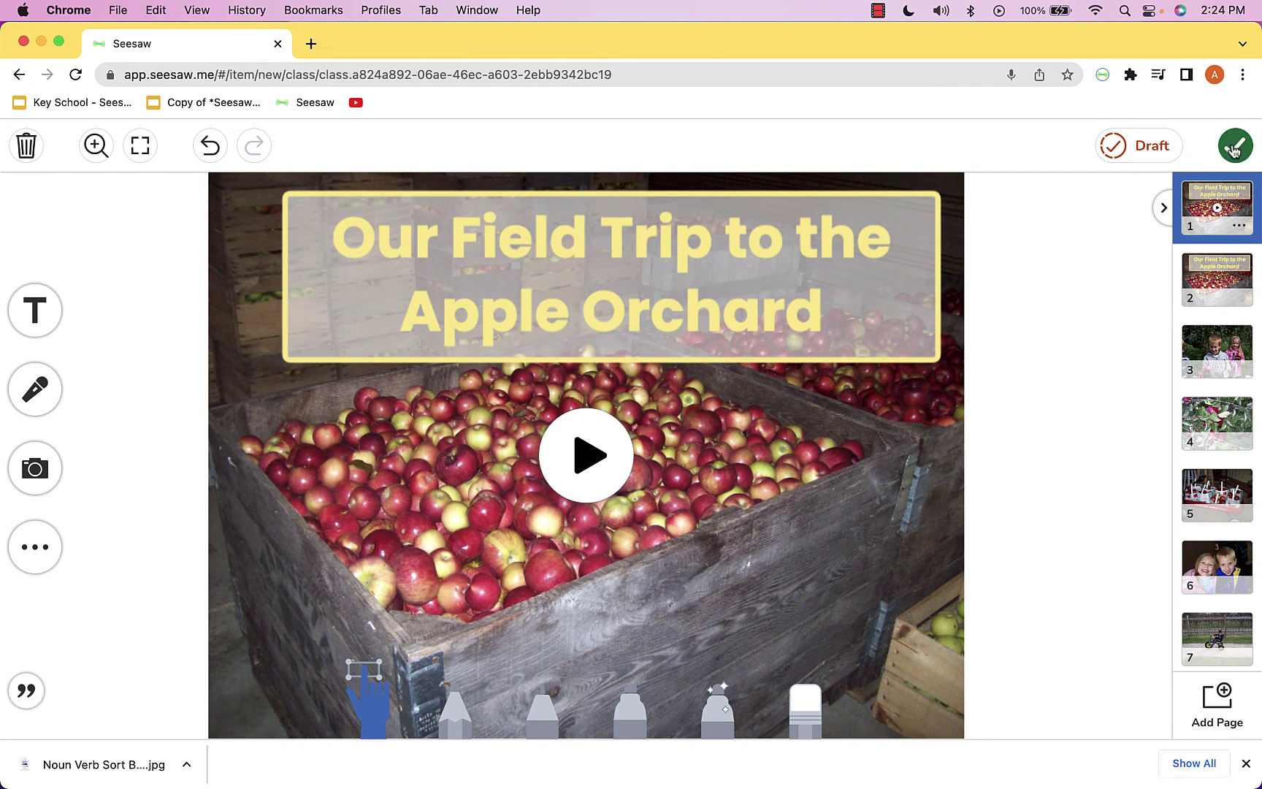
Post the 11-page field trip to Sample Student's journal with no folder selected
click(1237, 148)
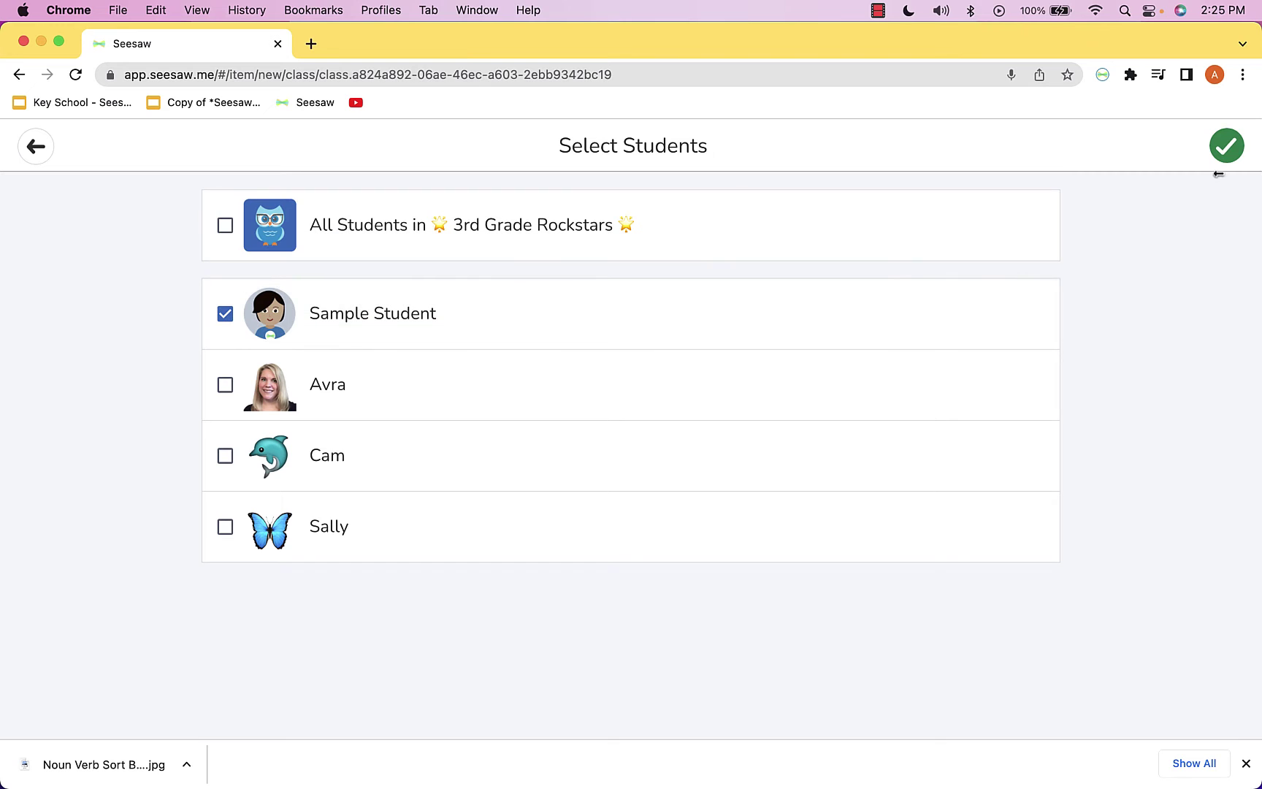
click(1226, 146)
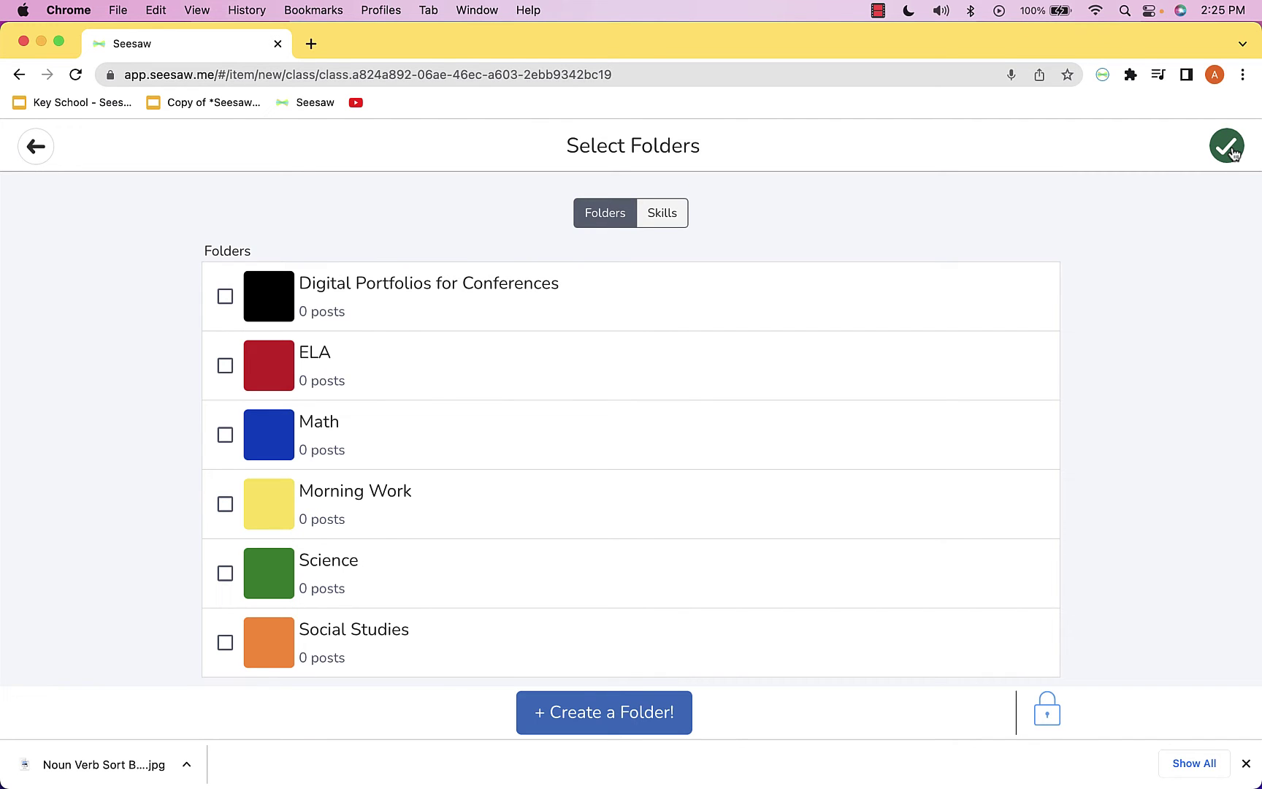
click(1228, 148)
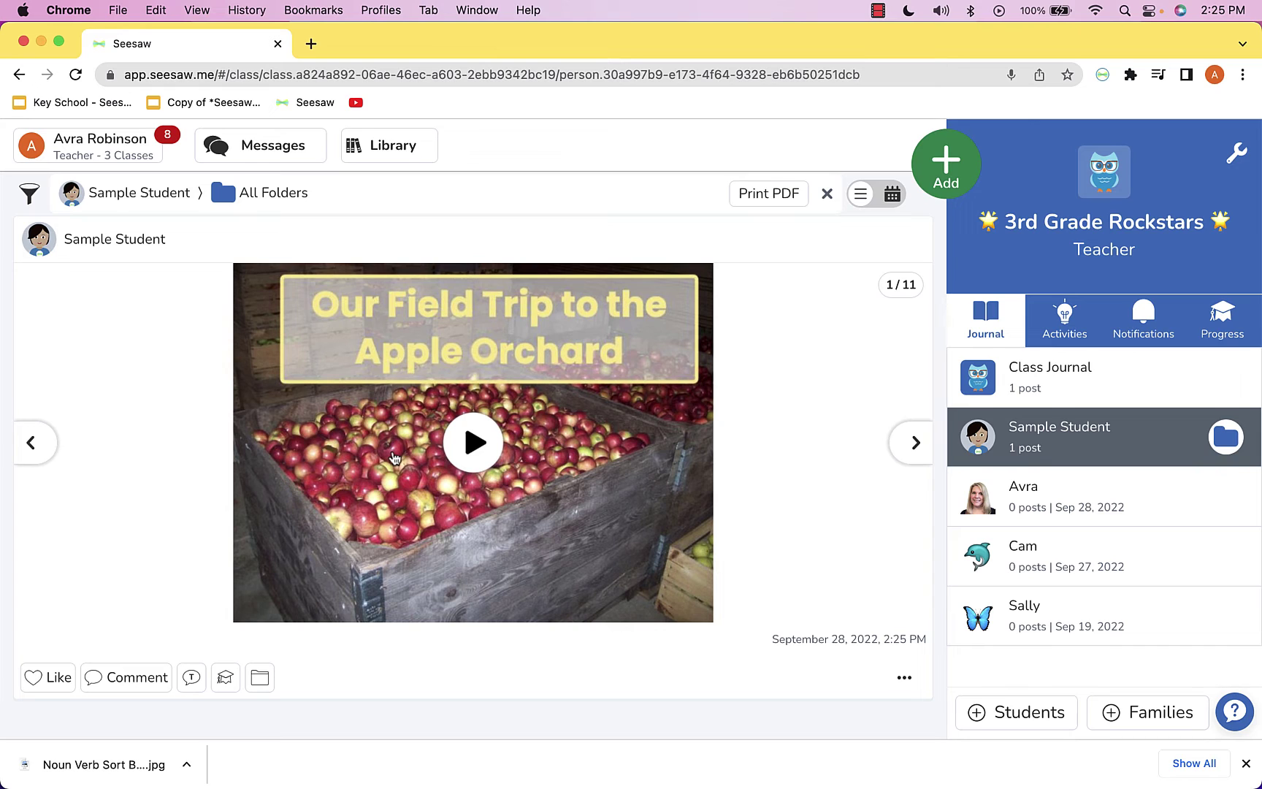
Copy the post's share link from Share Item and close the share dialog
click(904, 679)
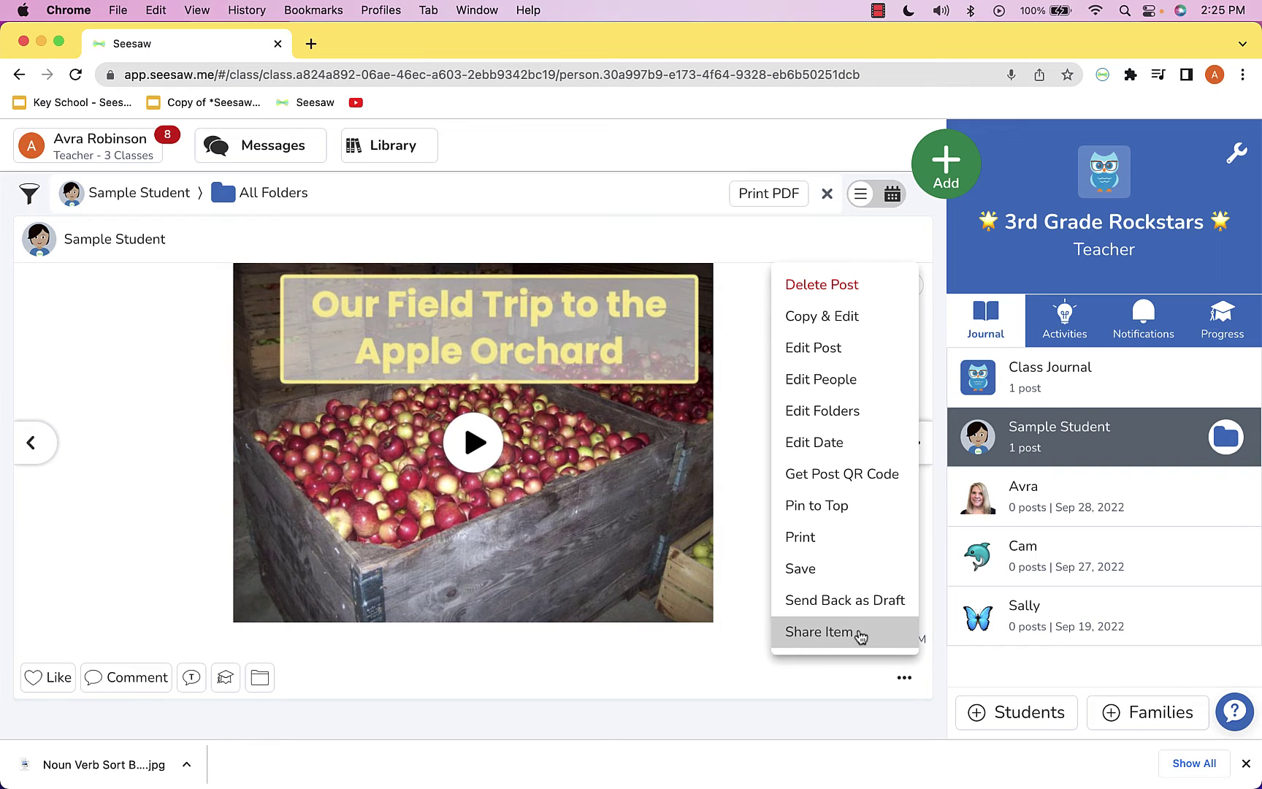
click(818, 632)
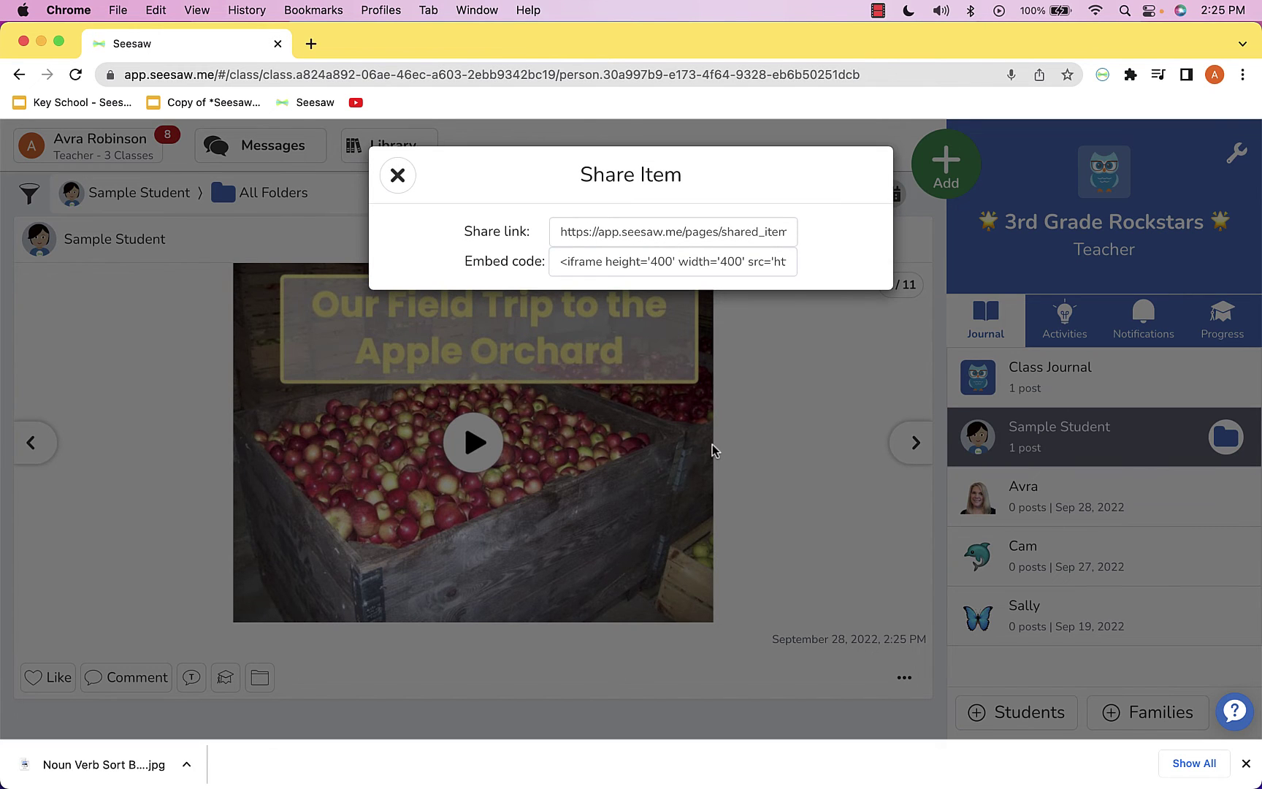
click(625, 232)
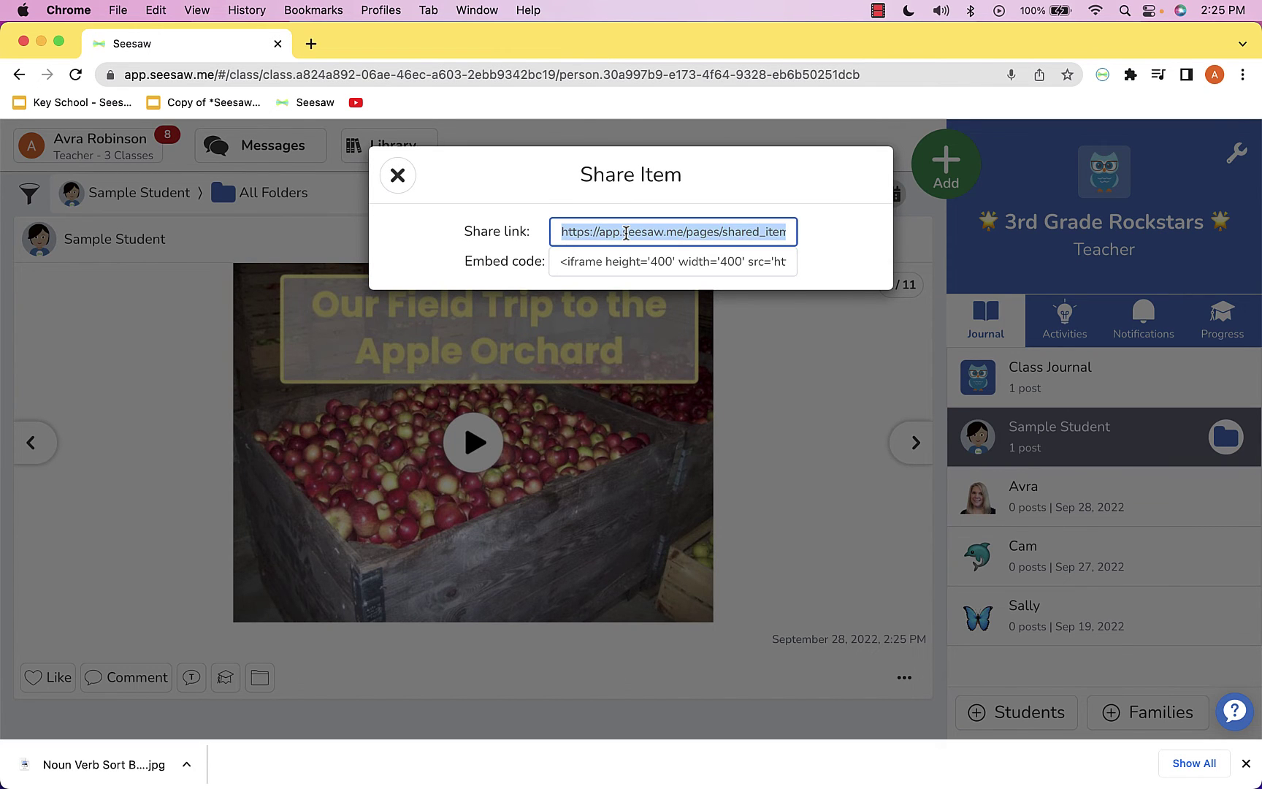
right_click(626, 233)
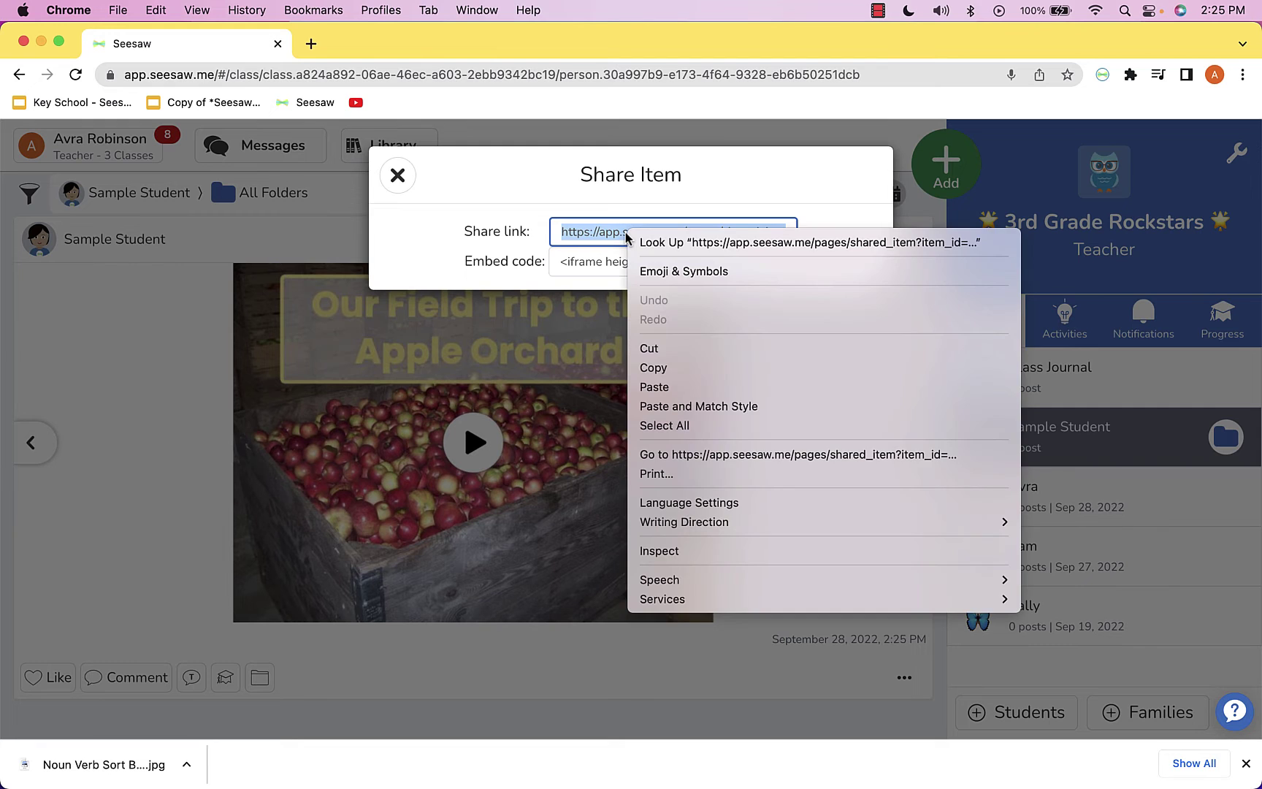
click(640, 368)
click(394, 179)
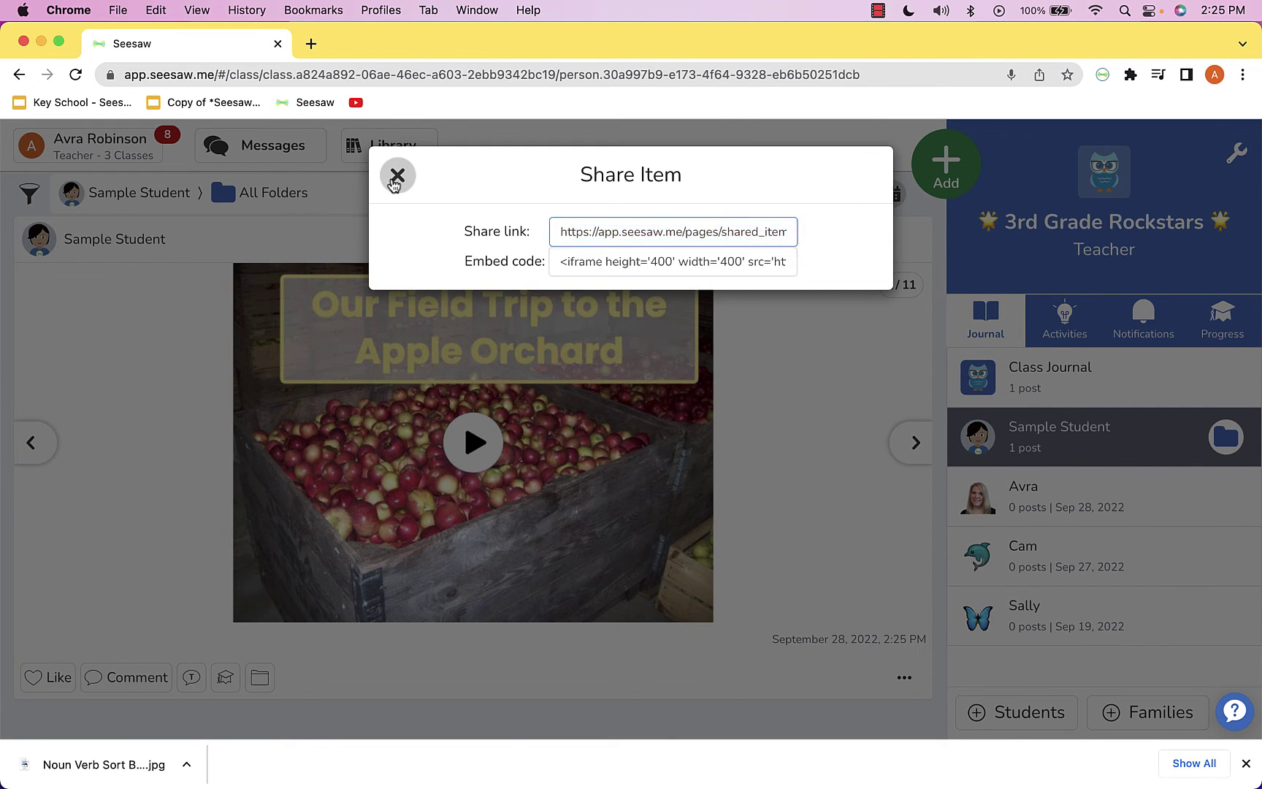
Open the share link in a new tab, play the narration, then close the tab
click(311, 46)
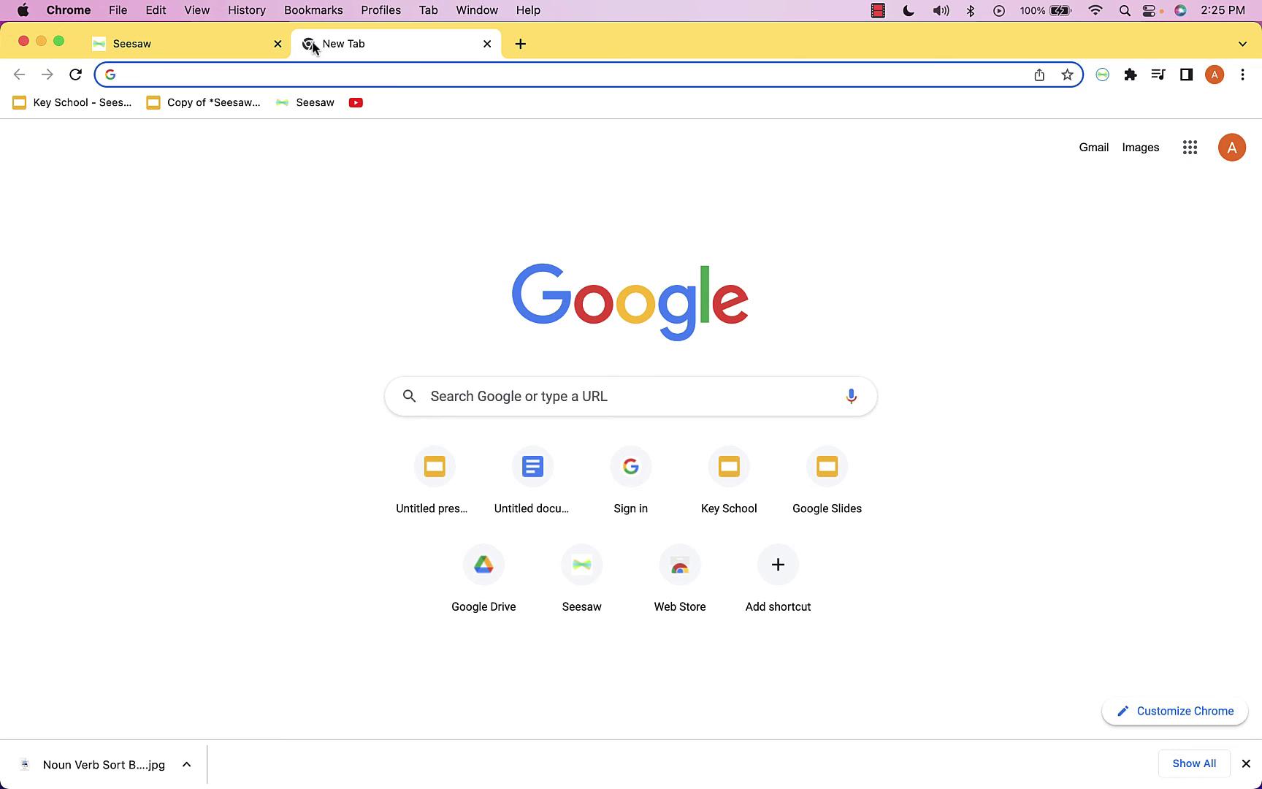
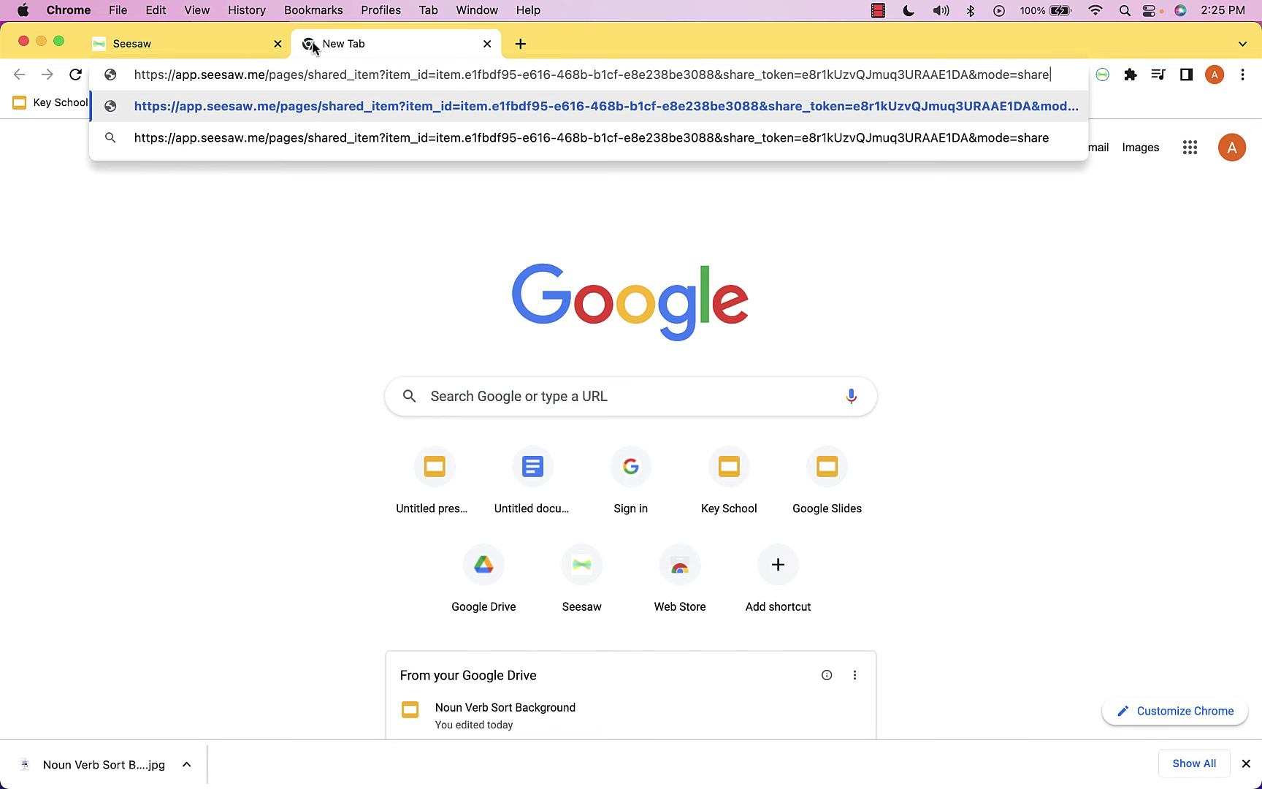
key(Return)
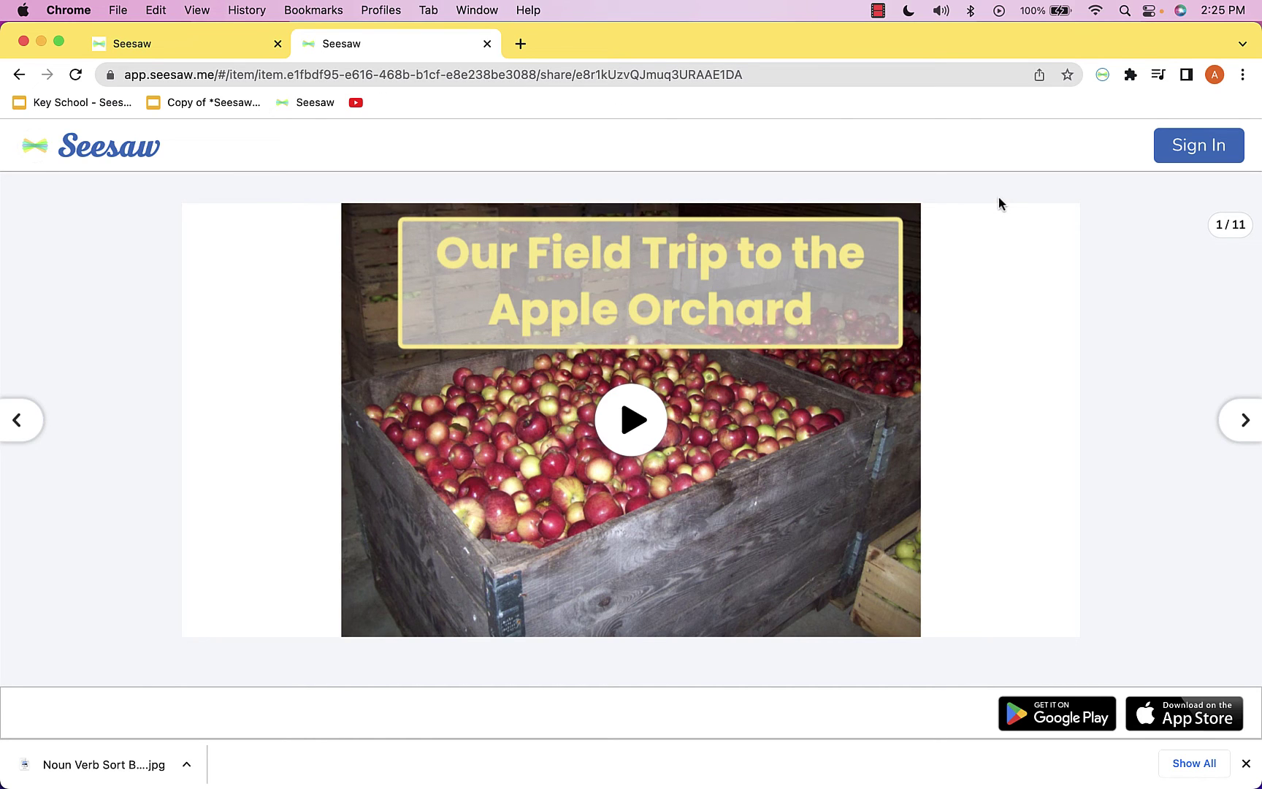
click(632, 428)
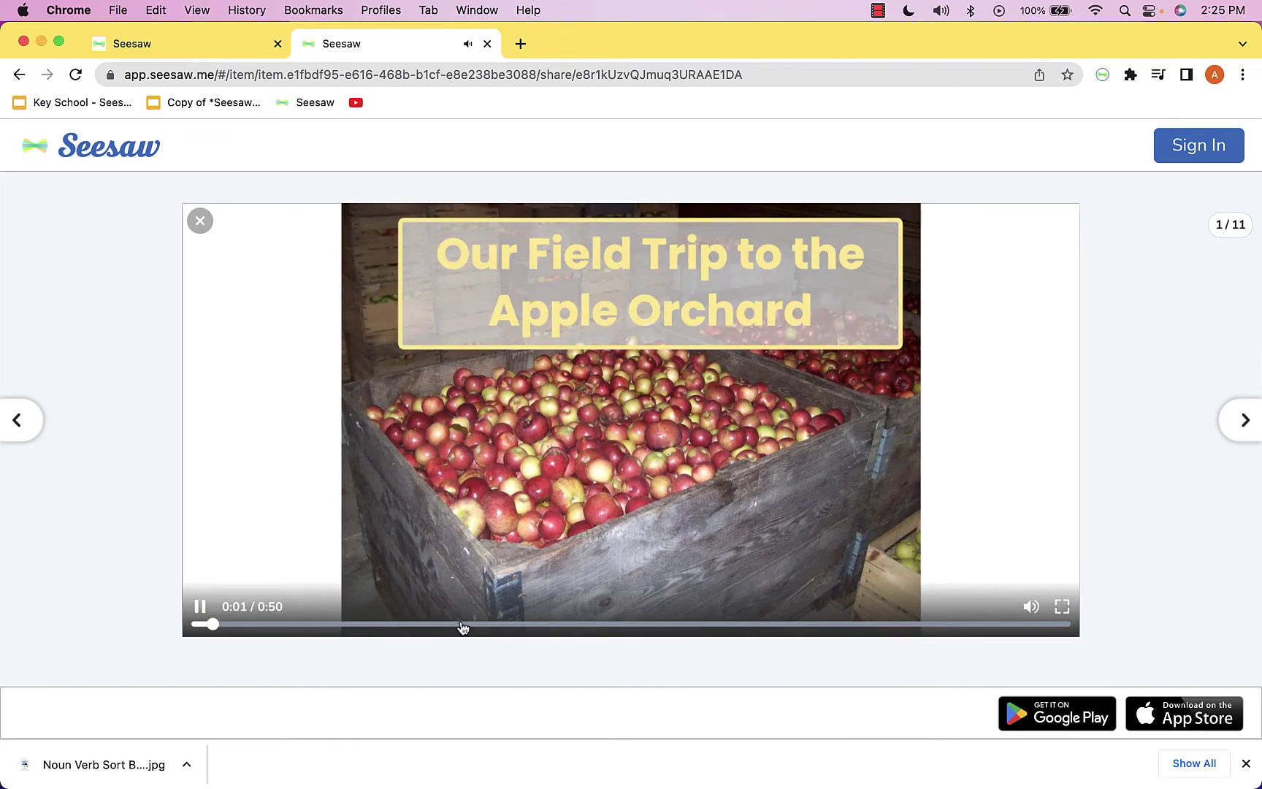
click(463, 625)
click(200, 221)
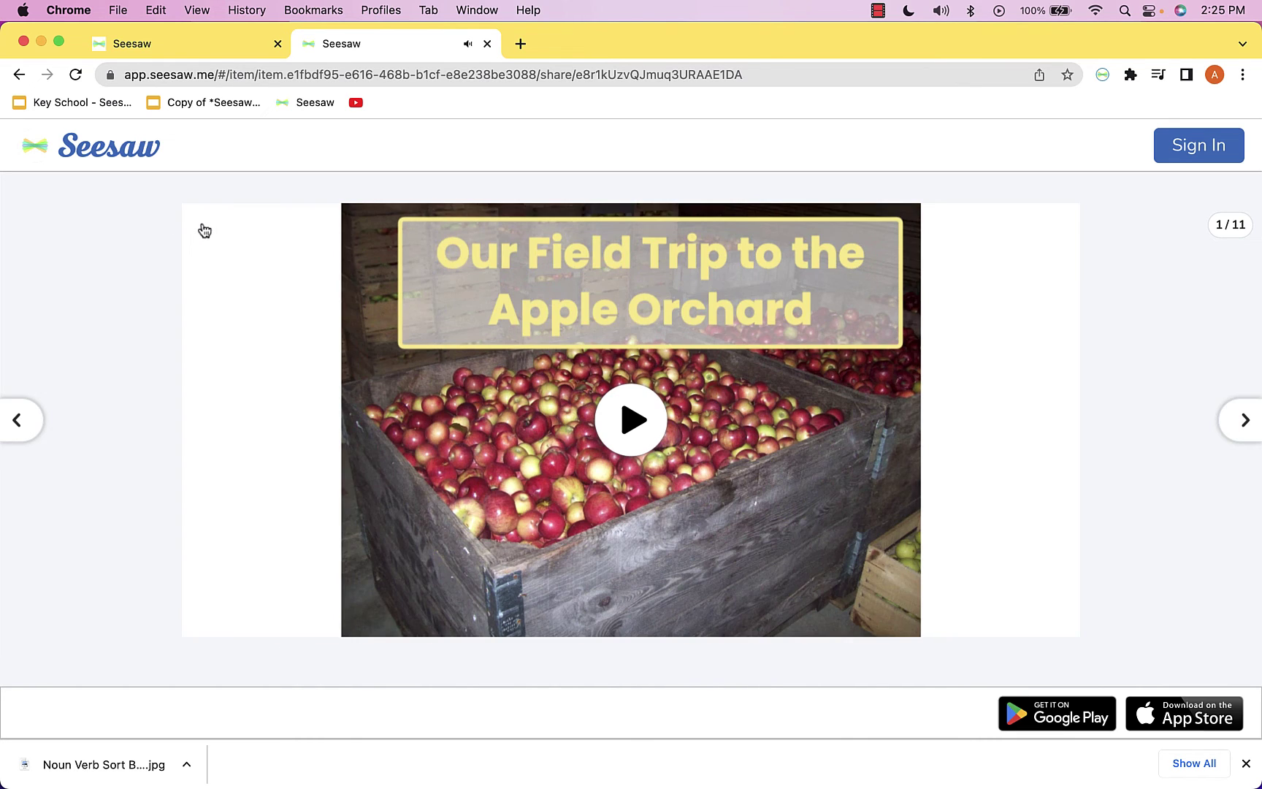
click(486, 43)
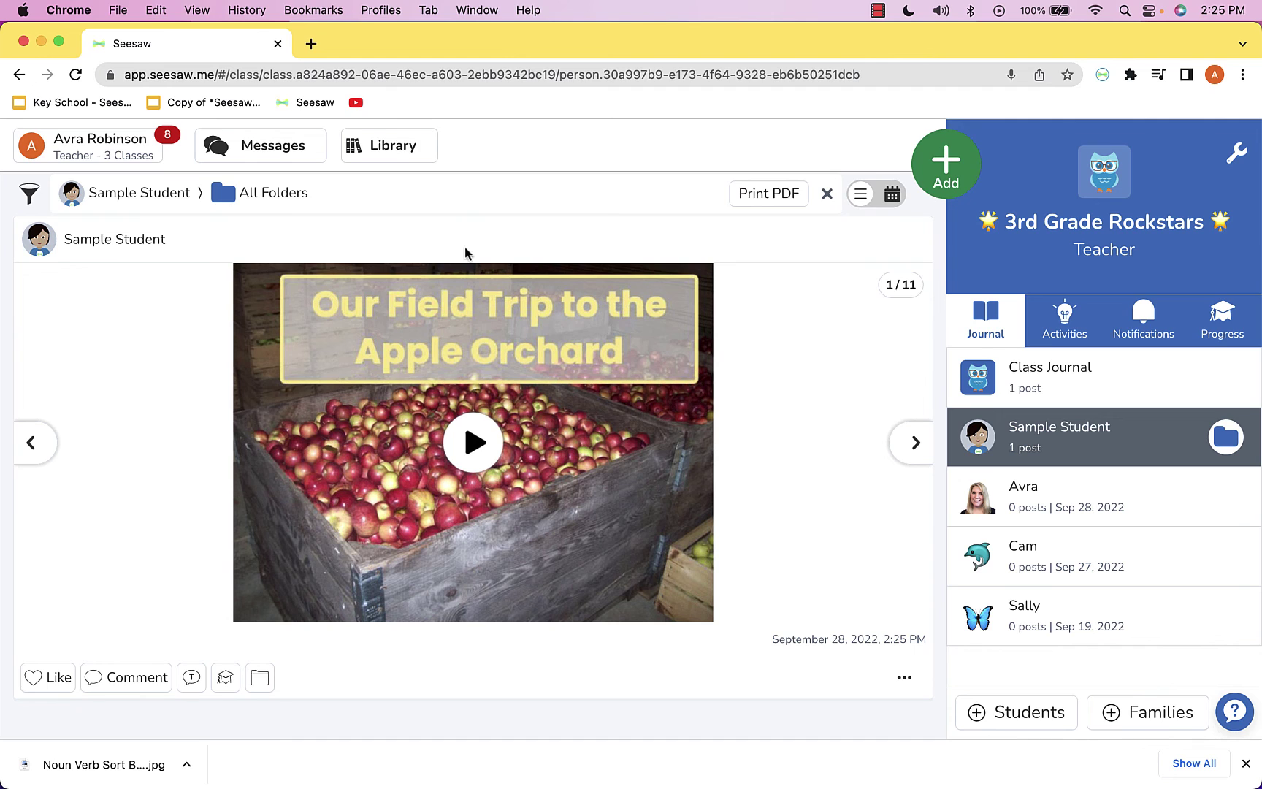
click(278, 147)
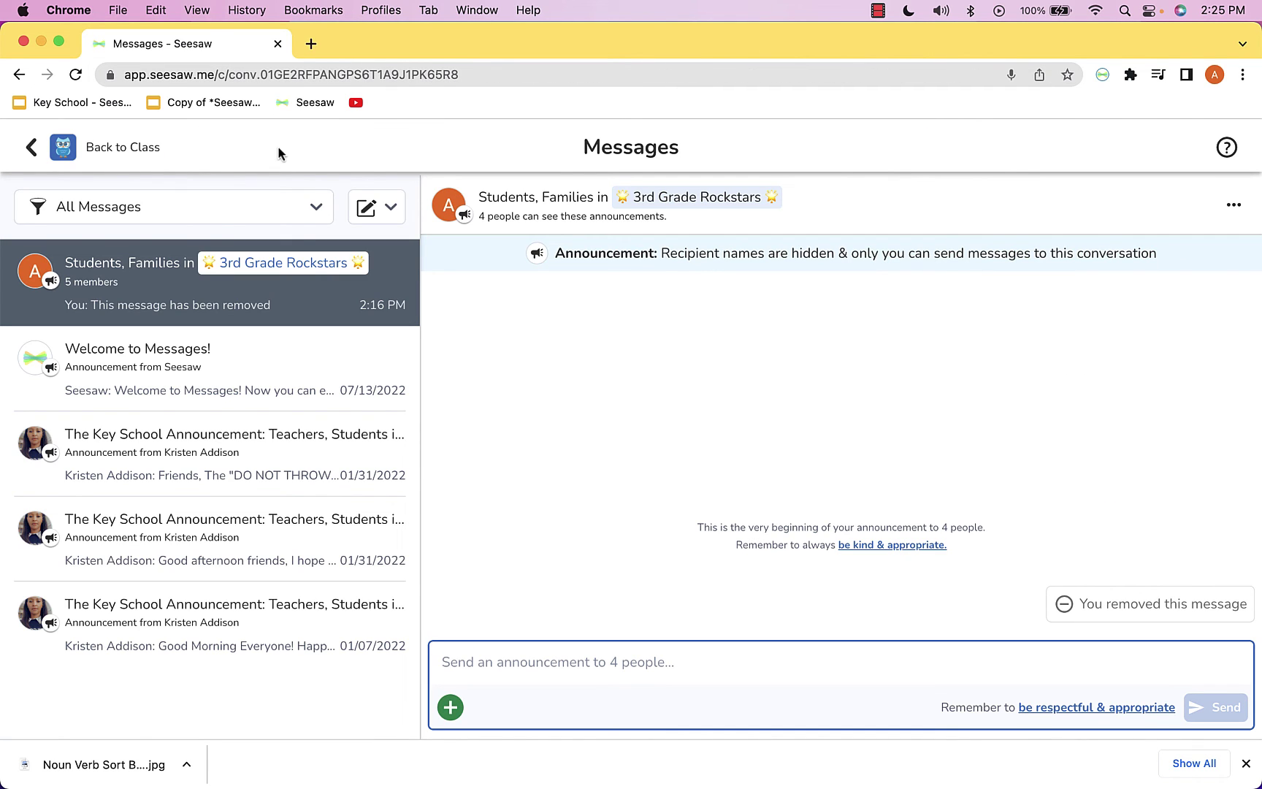
click(382, 214)
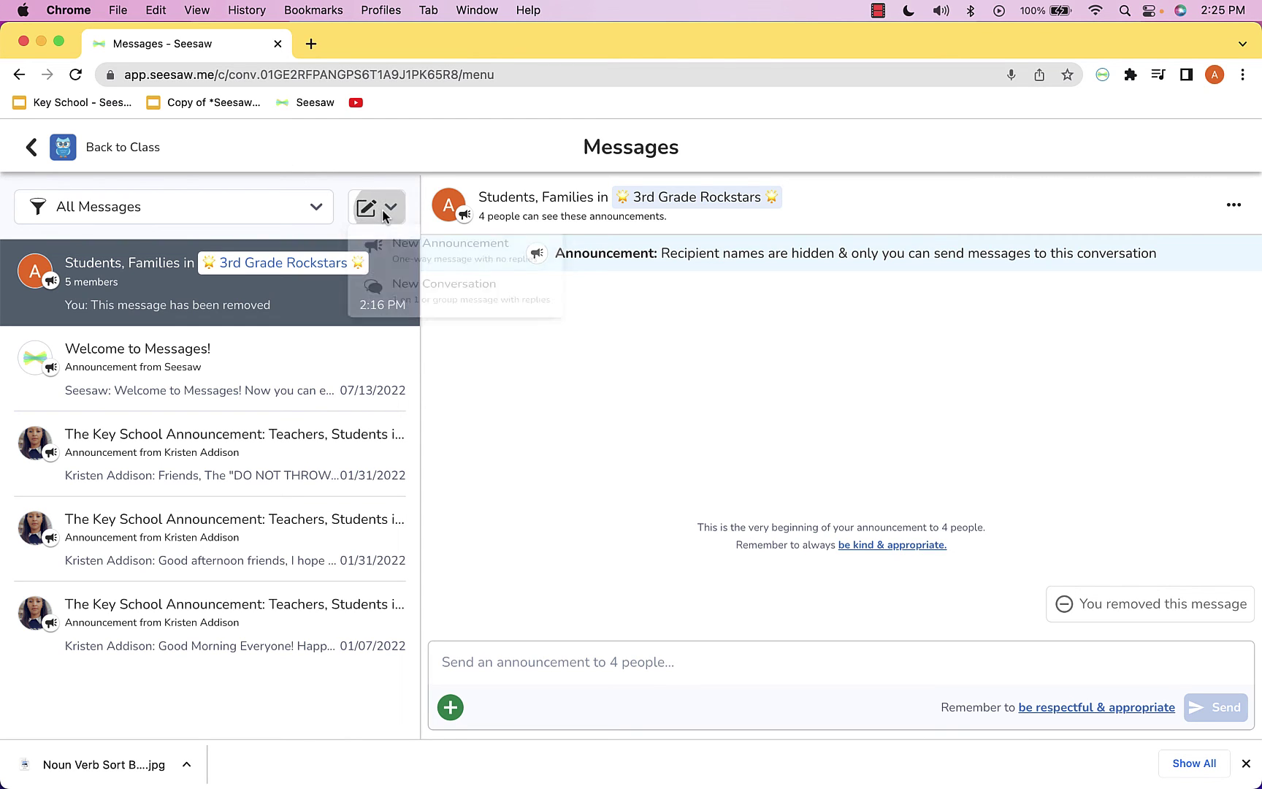
click(428, 259)
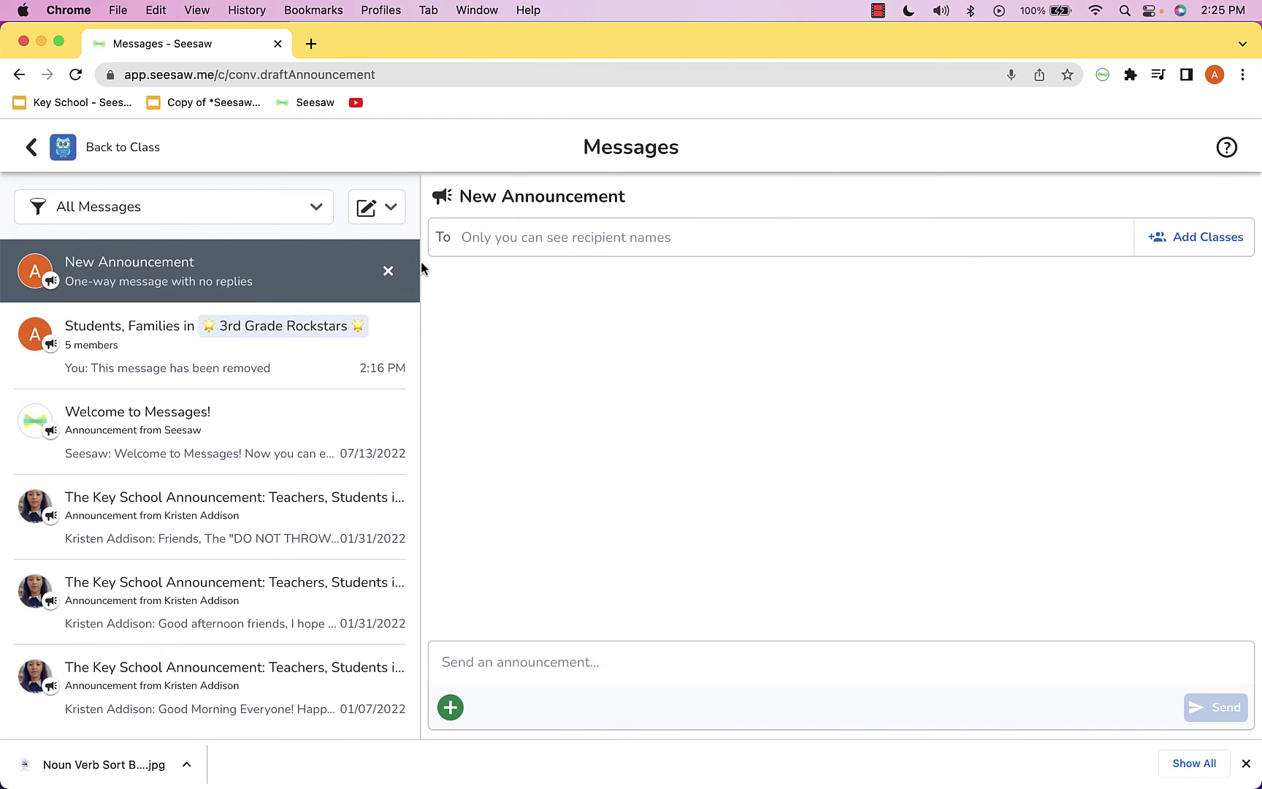
click(451, 708)
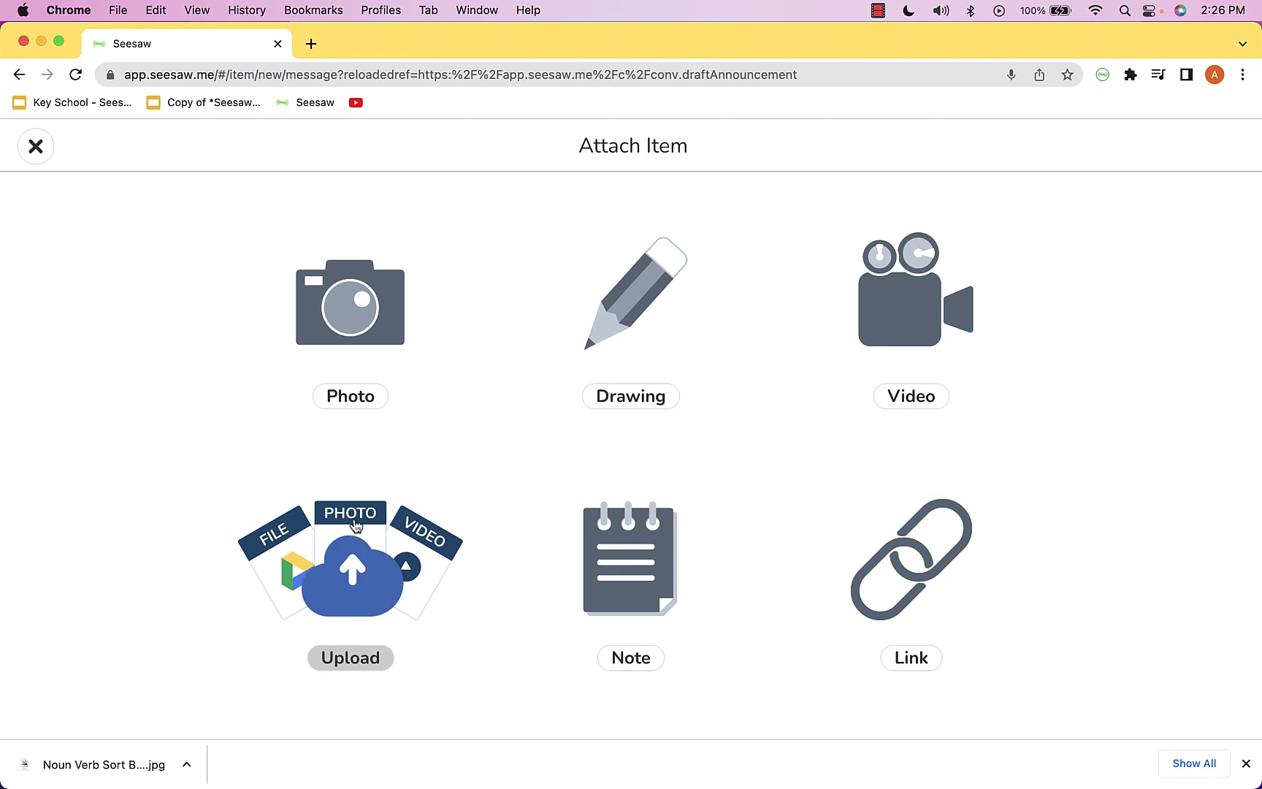
click(34, 146)
click(34, 146)
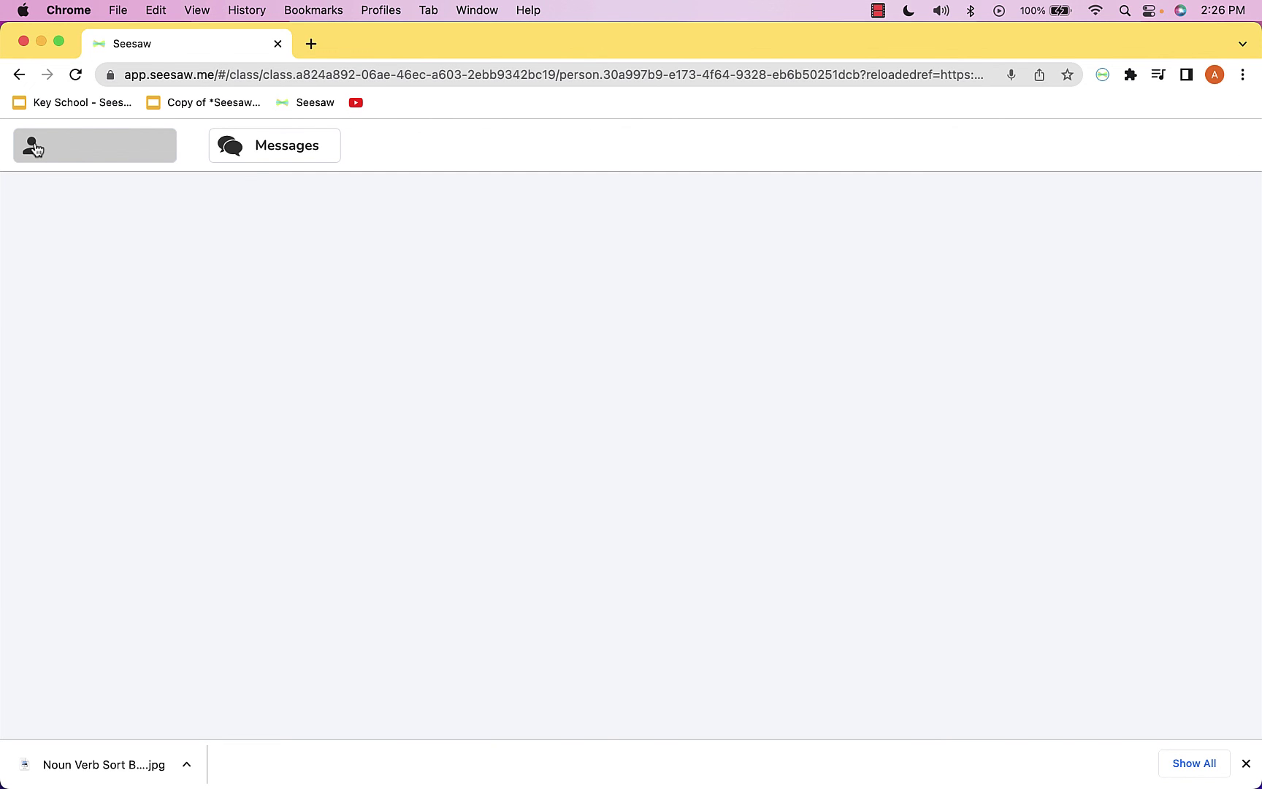